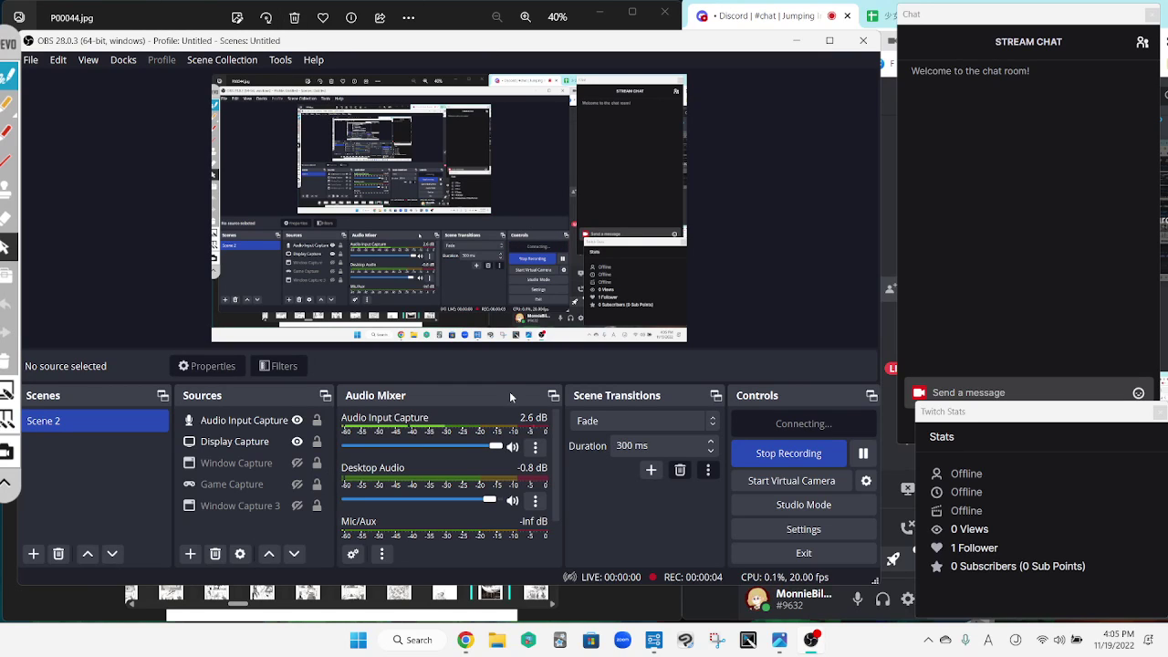
Show manga page P00046 in the photo viewer beside the 少女終末旅行 Vocab spreadsheet in the browser.
click(596, 607)
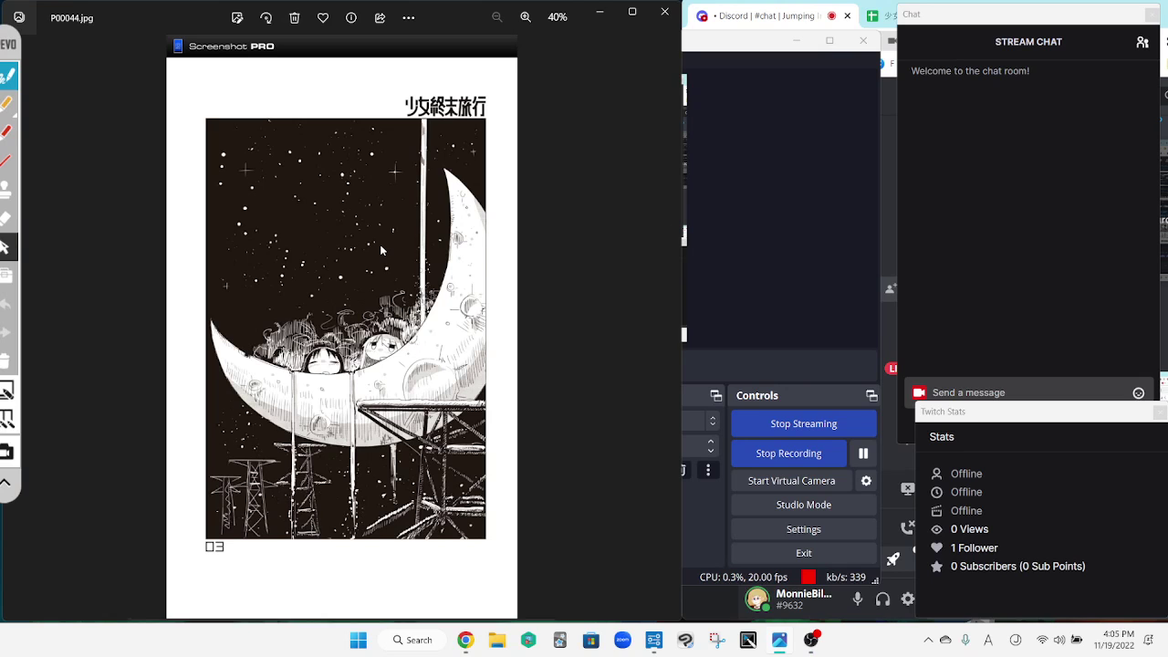
key(Right)
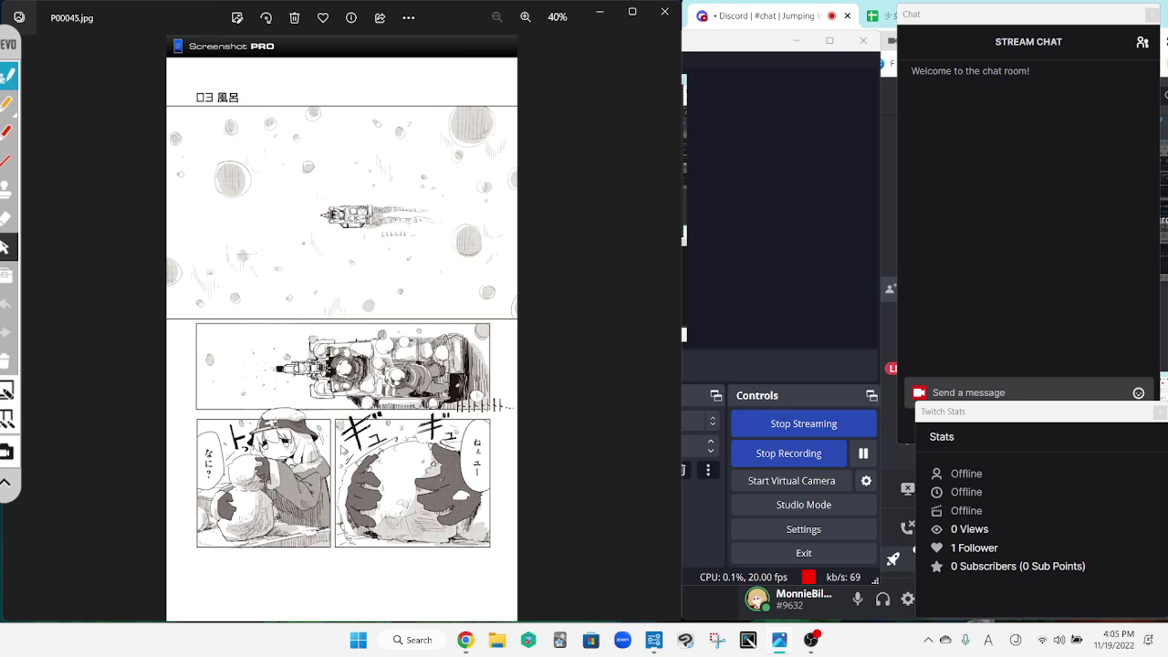
key(alt+Tab)
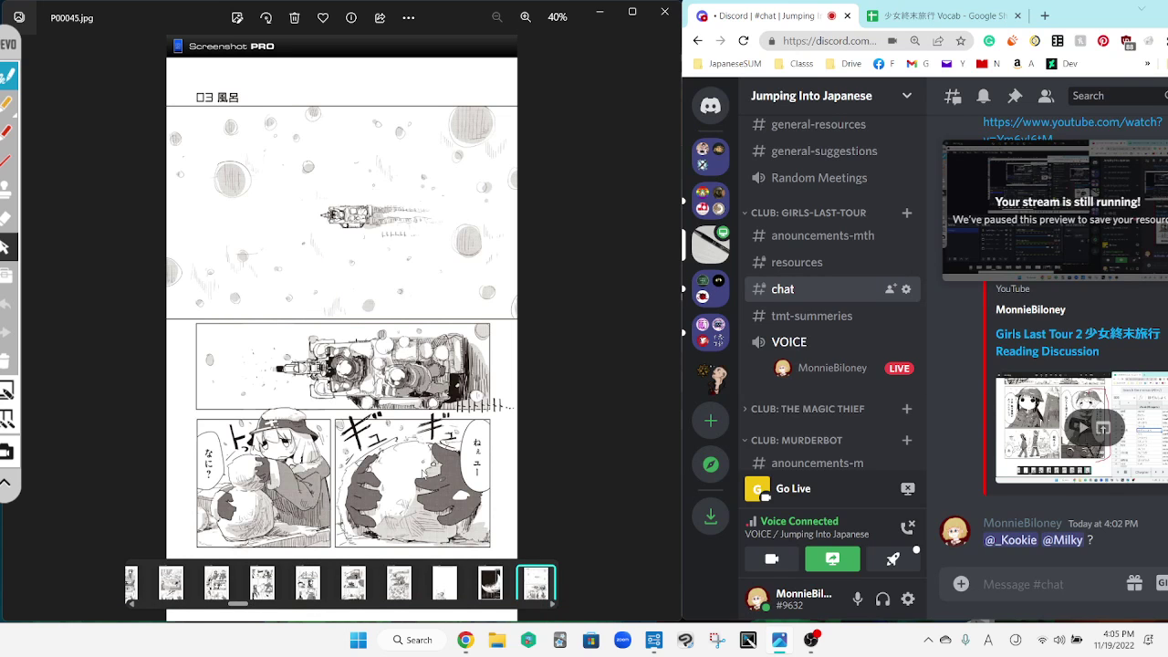
key(Right)
click(944, 17)
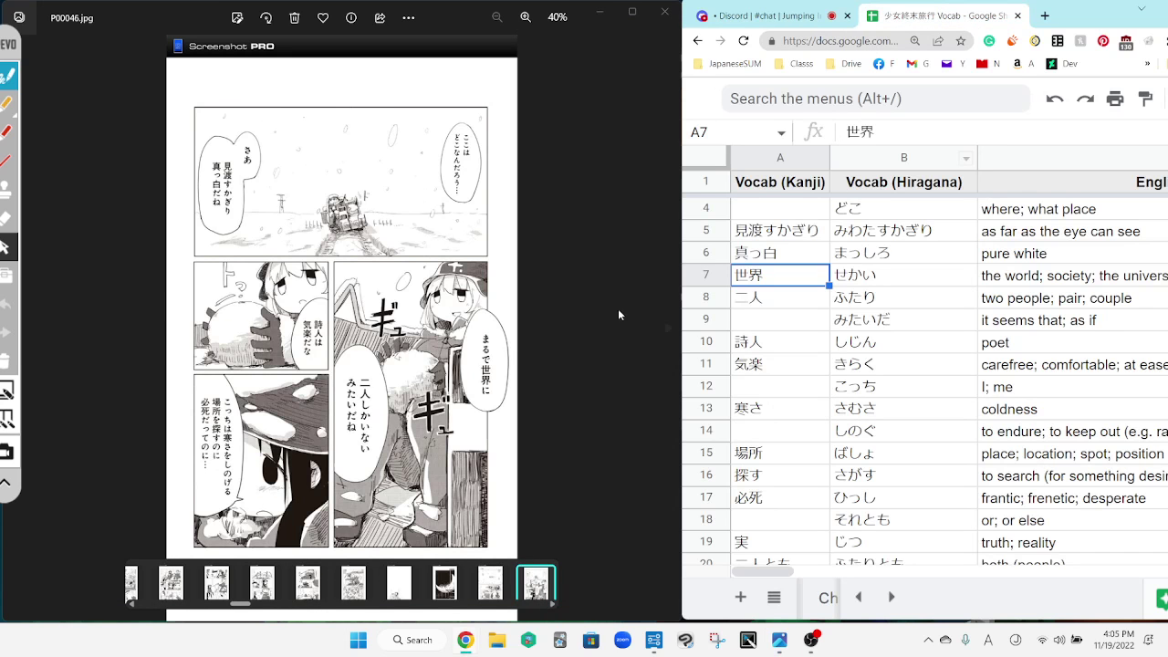
Read the panels of page P00046 at 80% zoom and select the hiragana reading of 詩人 in the vocabulary sheet.
scroll(254, 183, up, 3)
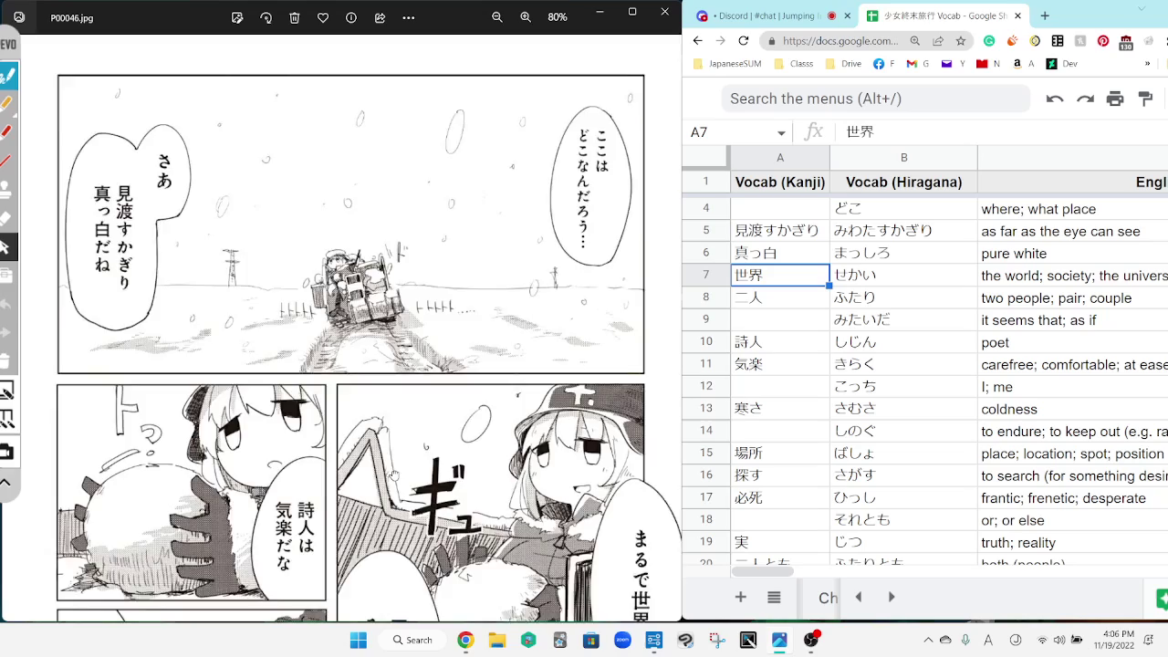
drag(394, 476, 385, 120)
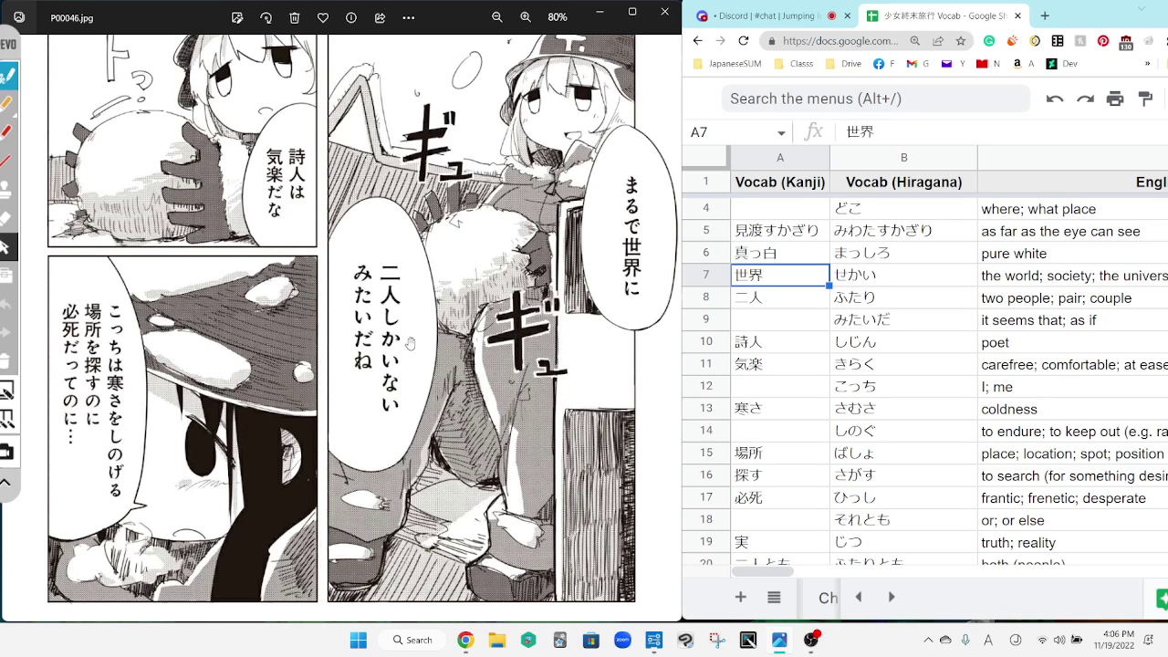
scroll(370, 223, up, 2)
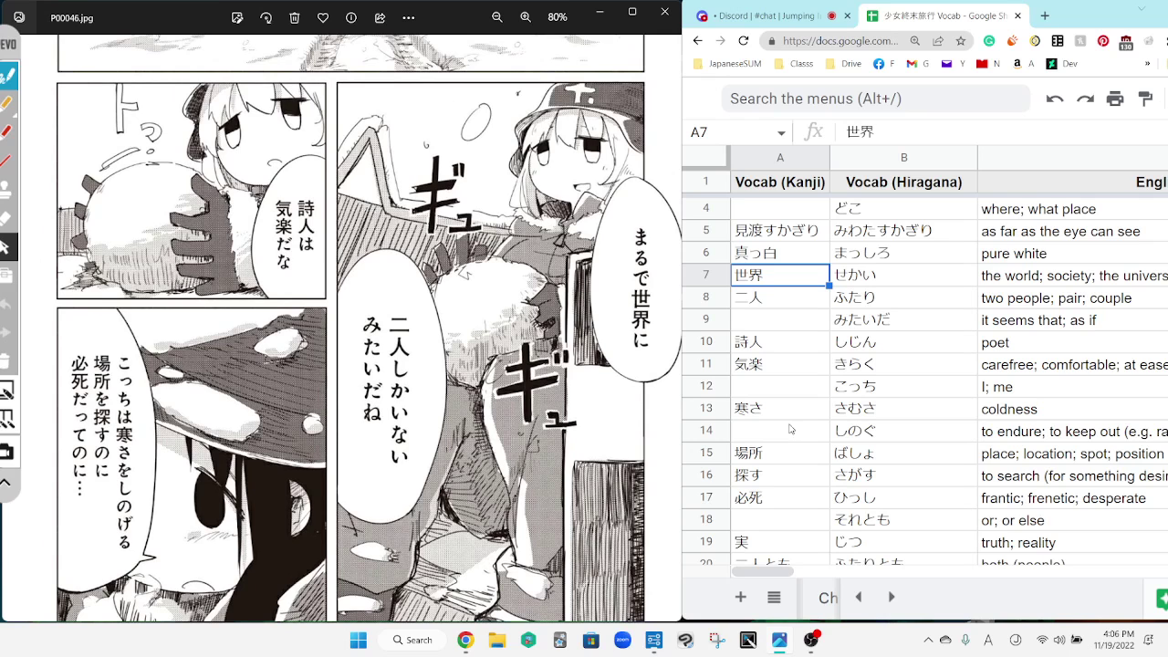
click(860, 352)
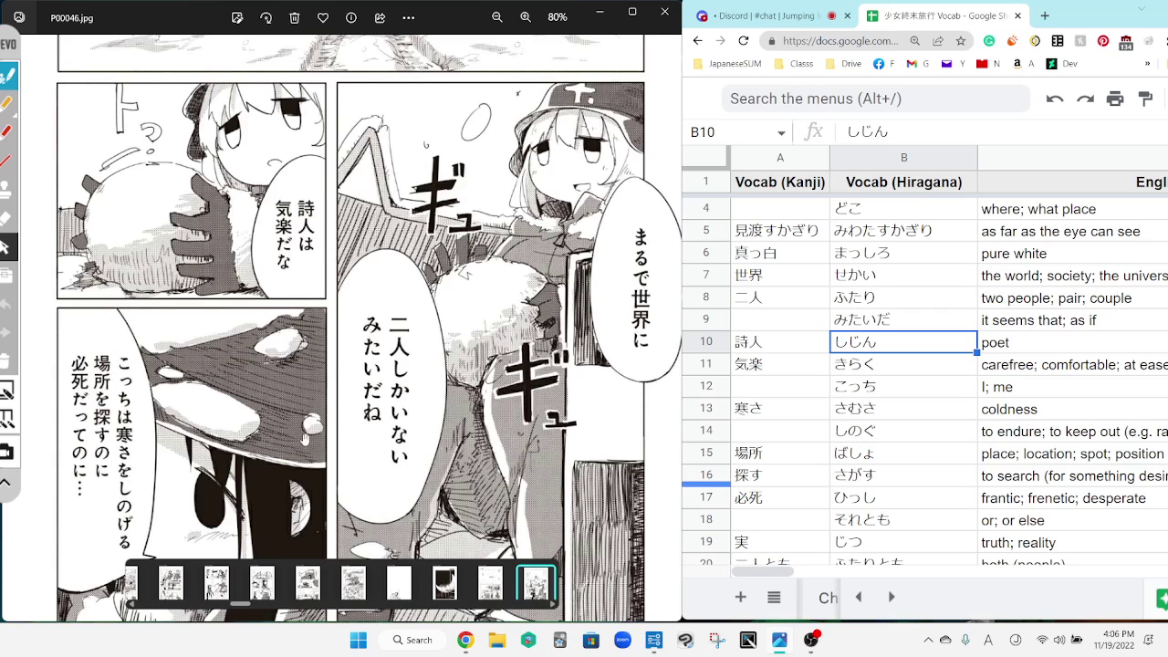
scroll(273, 425, down, 2)
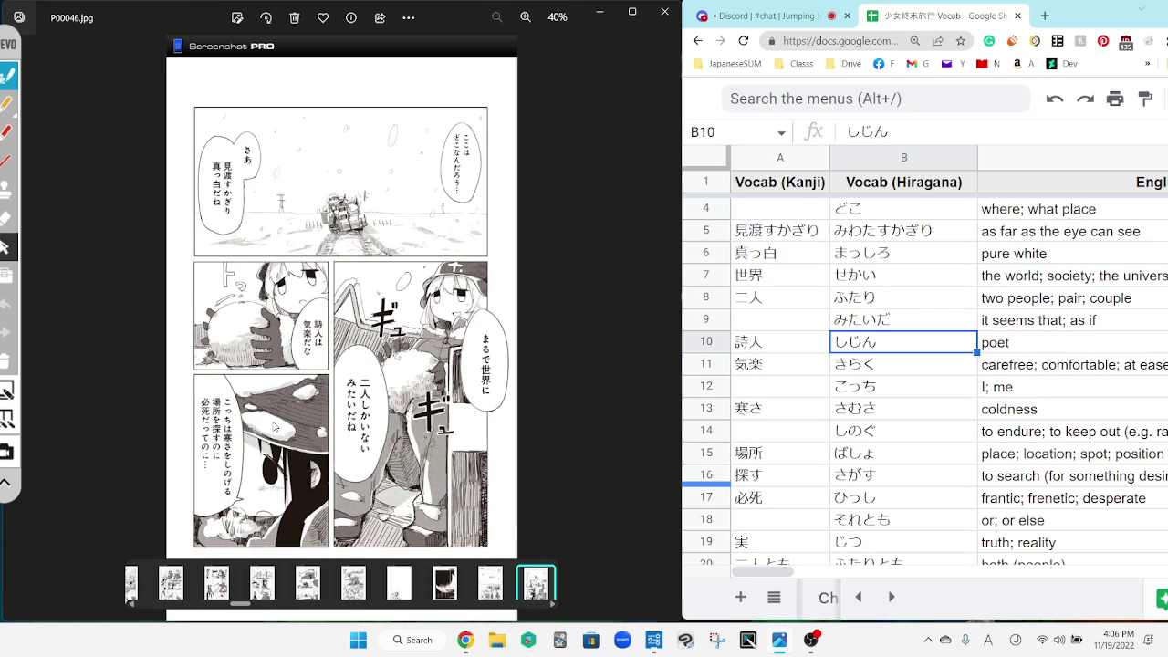
Go to page P00047 and read it at 80% zoom through to its last two panels.
key(Right)
scroll(316, 172, up, 2)
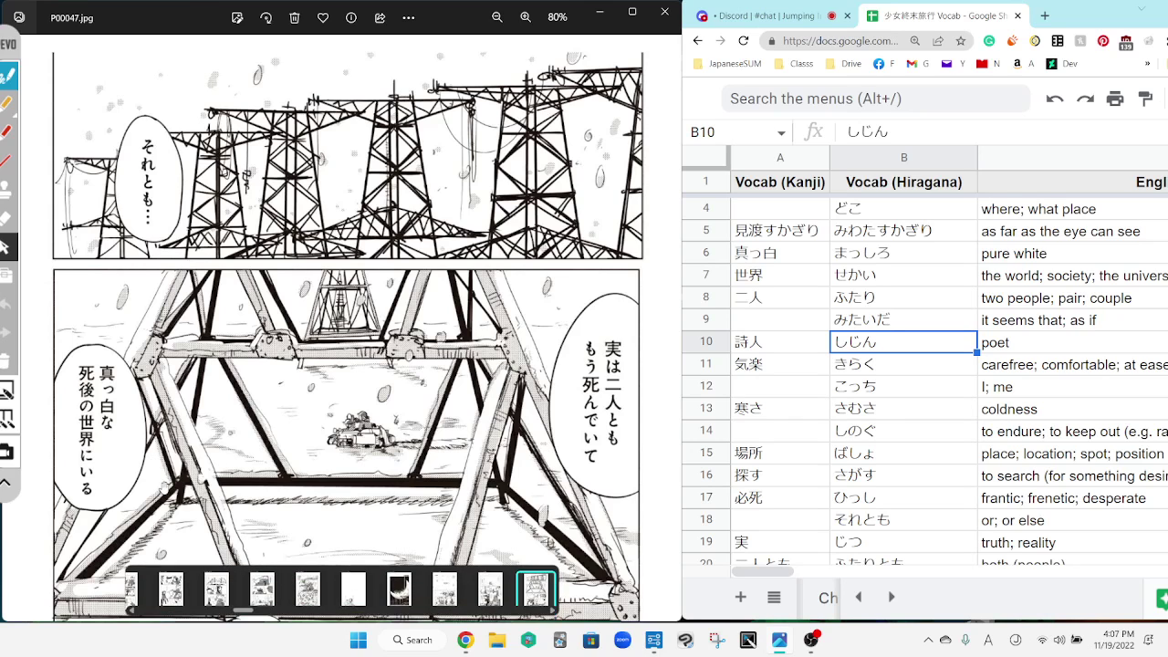
scroll(207, 179, down, 5)
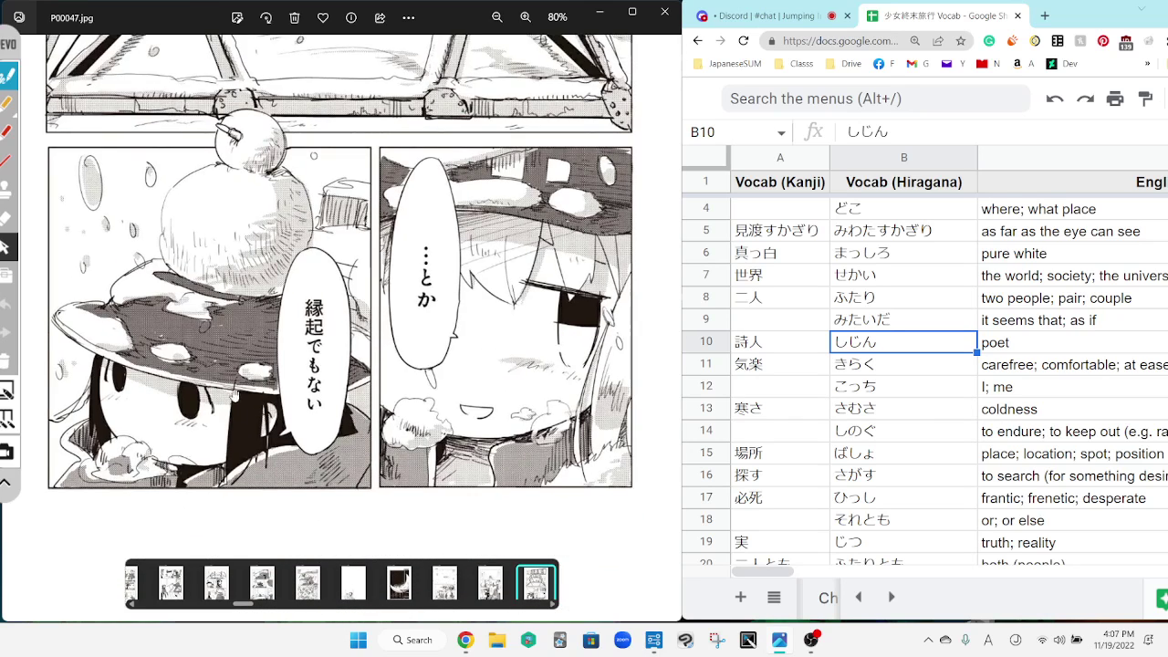
scroll(235, 396, down, 1)
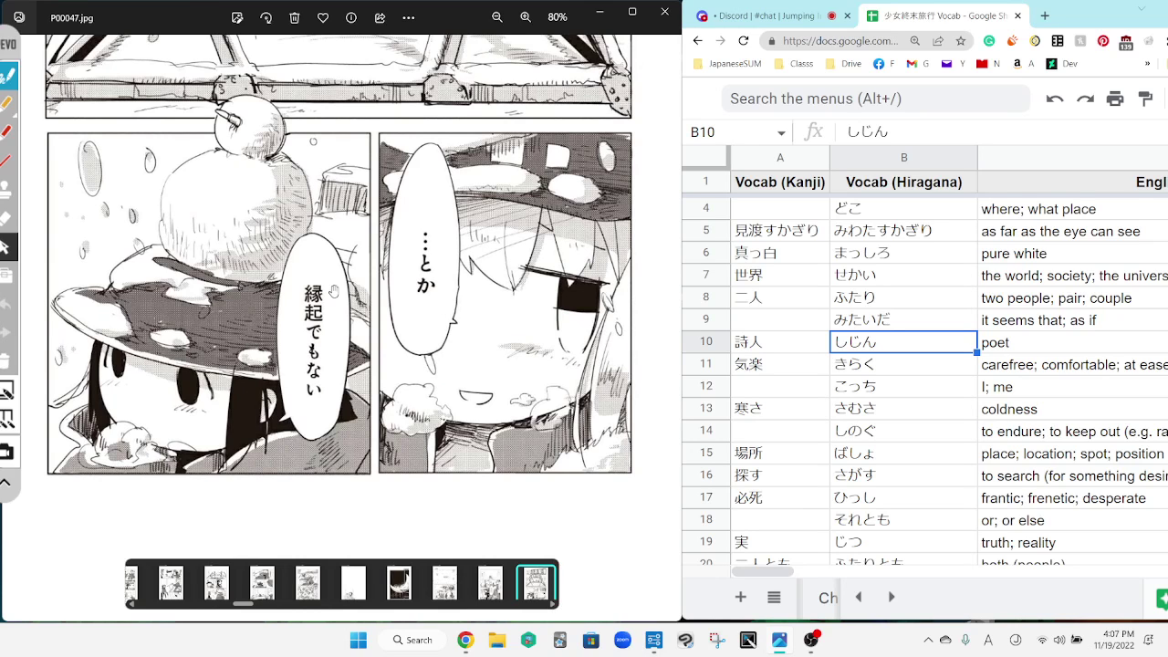
Move down the vocabulary sheet's hiragana column from ふたりとも to あたま in row 29.
click(844, 561)
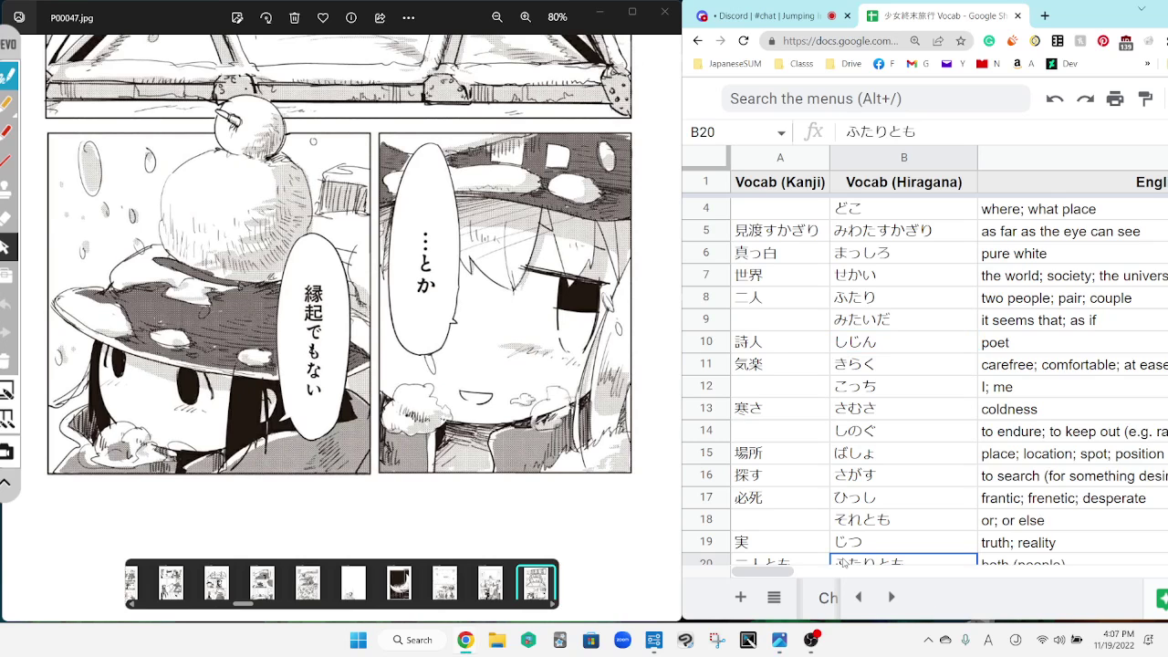
key(Down)
key(Down)
key(Down)
key(Down)
key(Down)
key(Down)
key(Down)
key(Down)
key(Down)
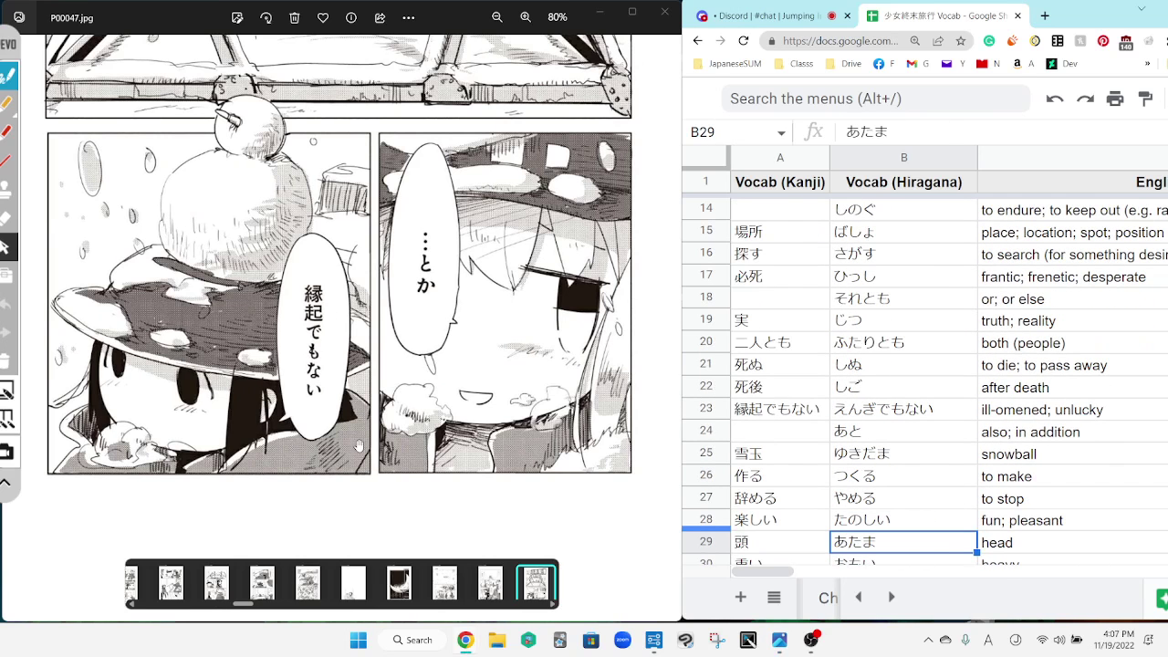
Show page P00048 at 80% zoom and move down the hiragana column to おか in row 39.
key(Right)
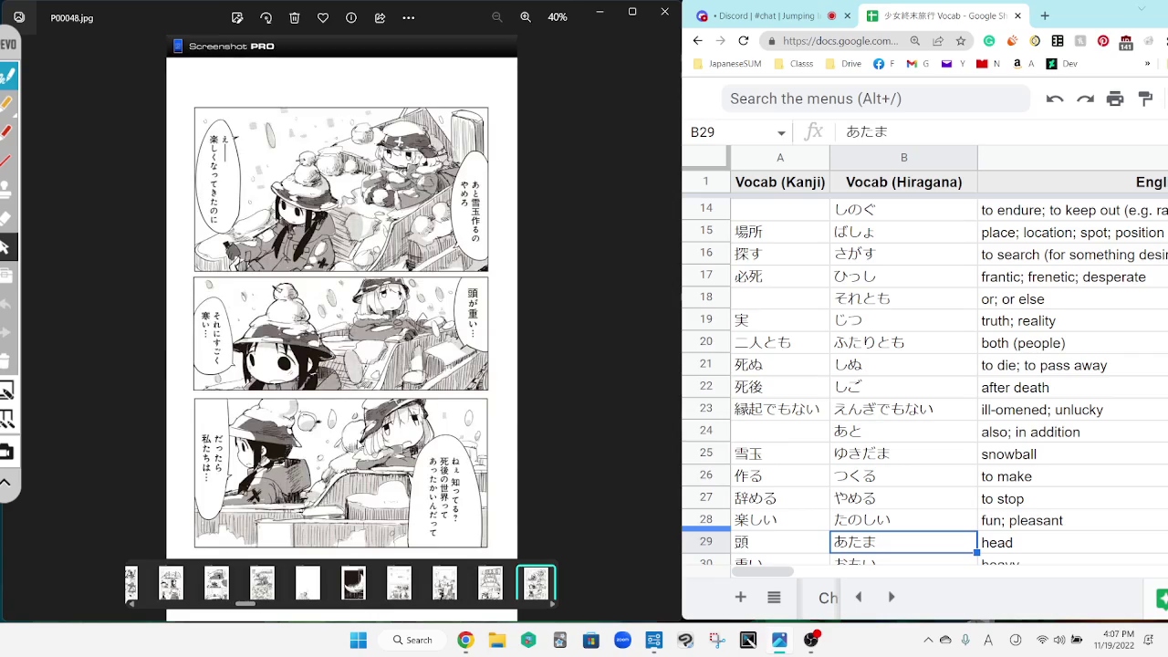
scroll(317, 325, up, 2)
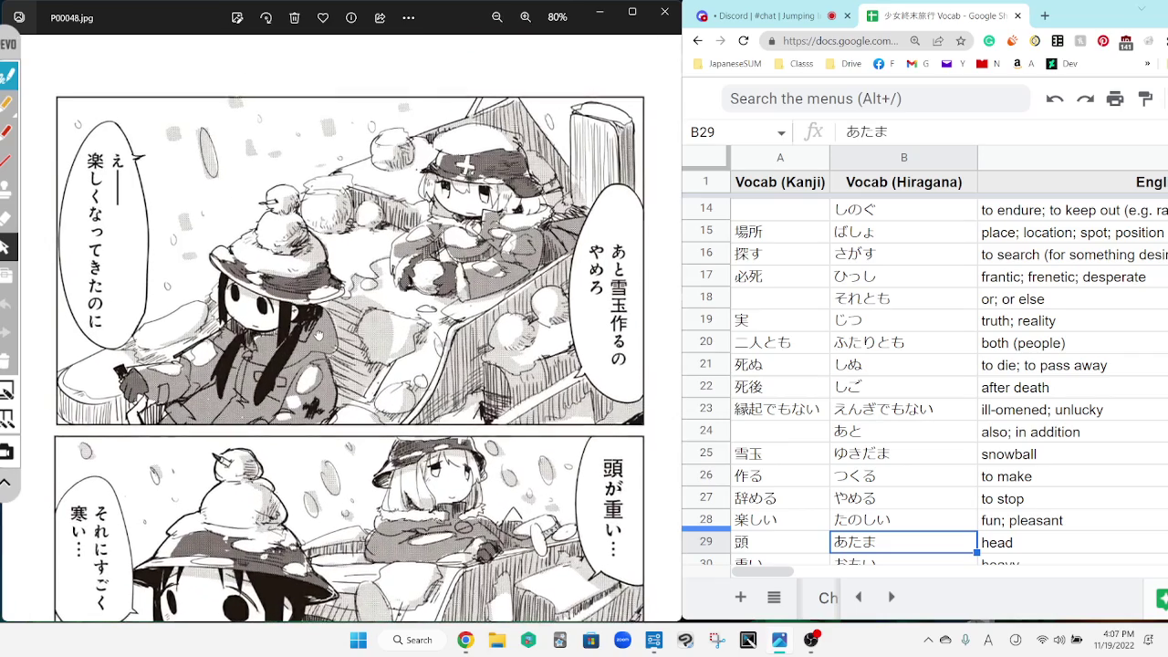
click(867, 562)
key(Down)
key(Down)
key(Down)
key(Down)
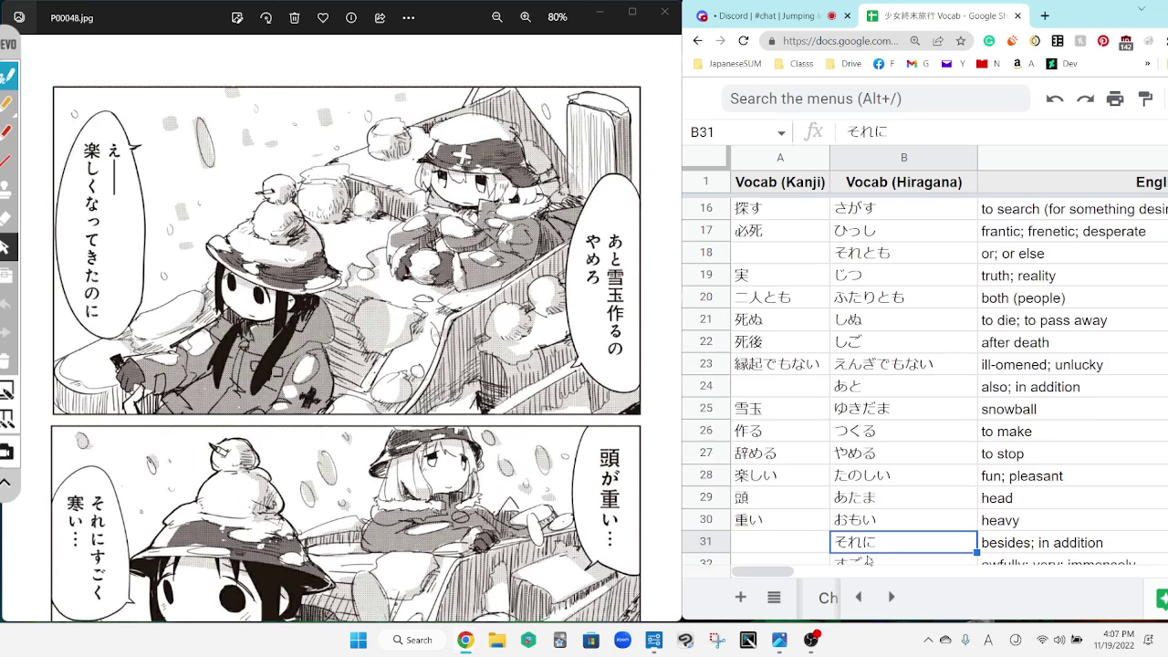
key(Down)
key(Down)
key(Down)
key(Down)
key(Down)
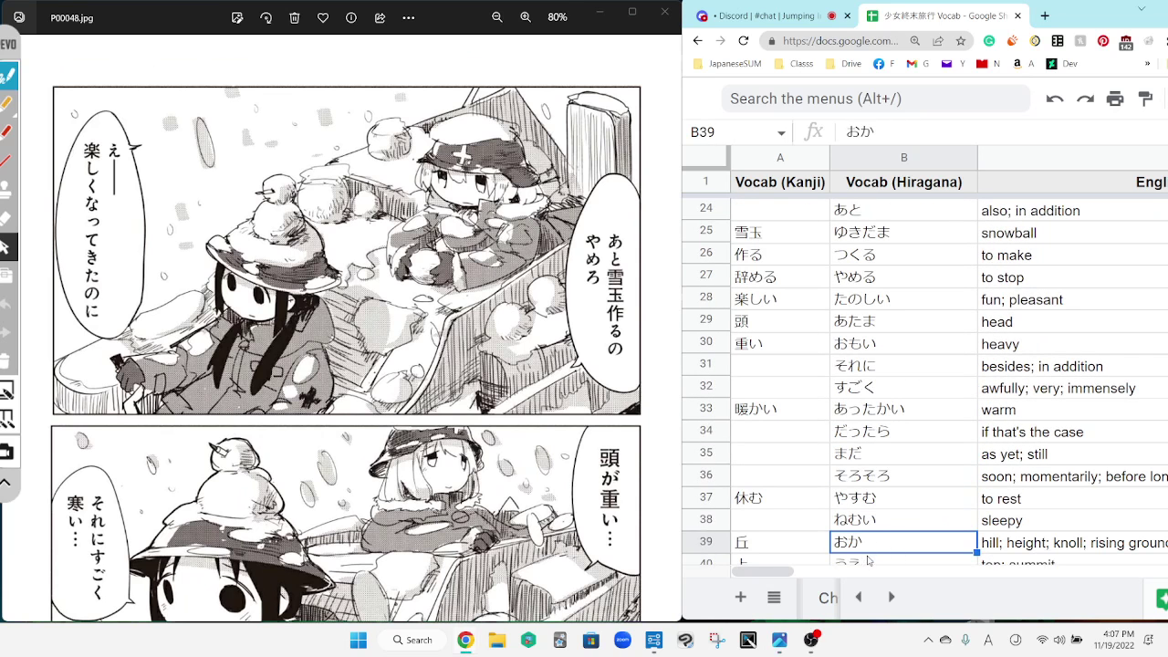
Move back up the hiragana column to えんぎでもない in row 23, keeping the words for page P00048 in view.
key(Up)
key(Up)
key(Up)
key(Up)
key(Up)
key(Up)
key(Up)
key(Up)
key(Up)
key(Up)
key(Up)
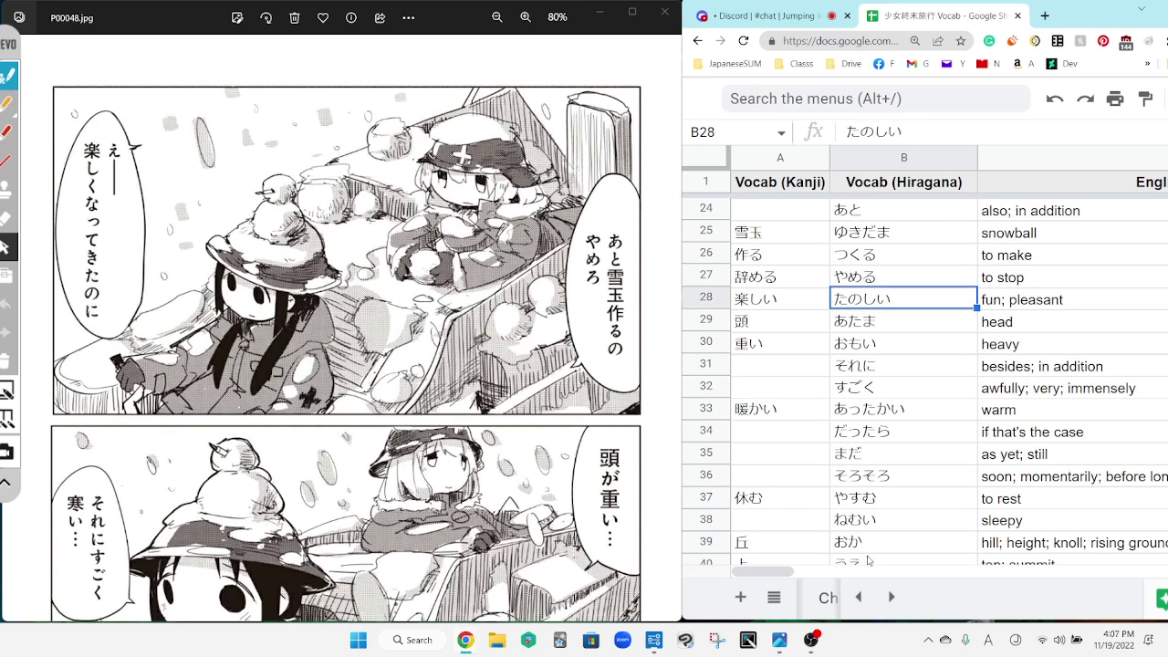
key(Up)
key(Up)
key(Up)
key(Up)
key(Up)
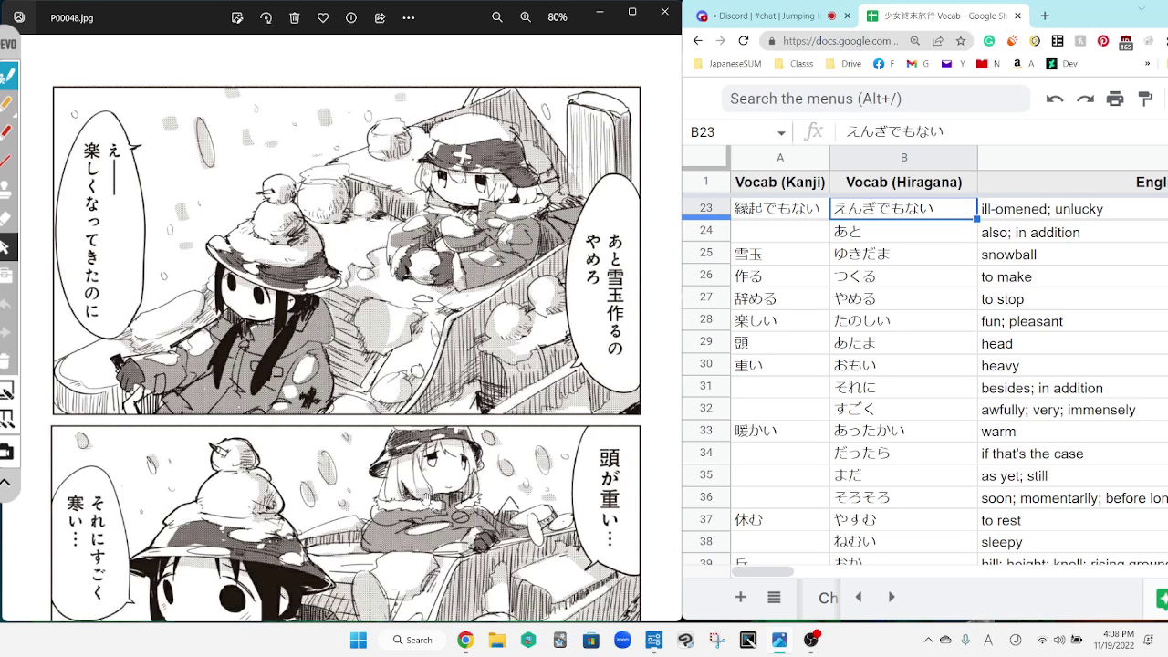
Read the remaining panels of page P00048 at 80% zoom, including the speech bubbles in its bottom panel.
scroll(445, 570, down, 3)
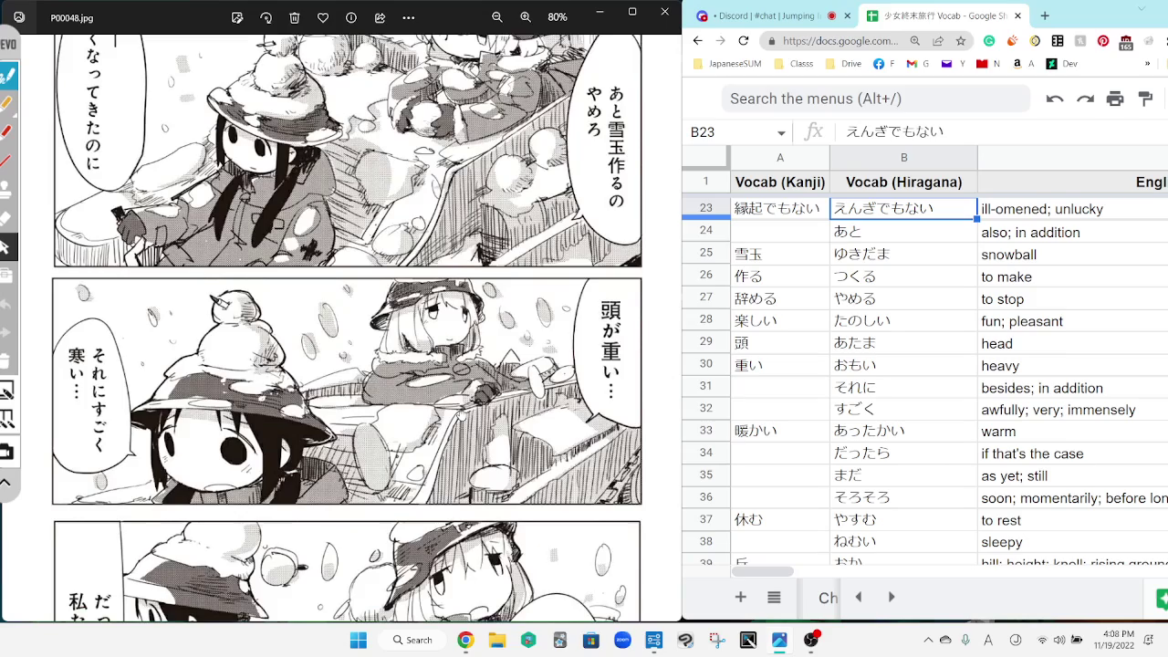
scroll(402, 509, down, 2)
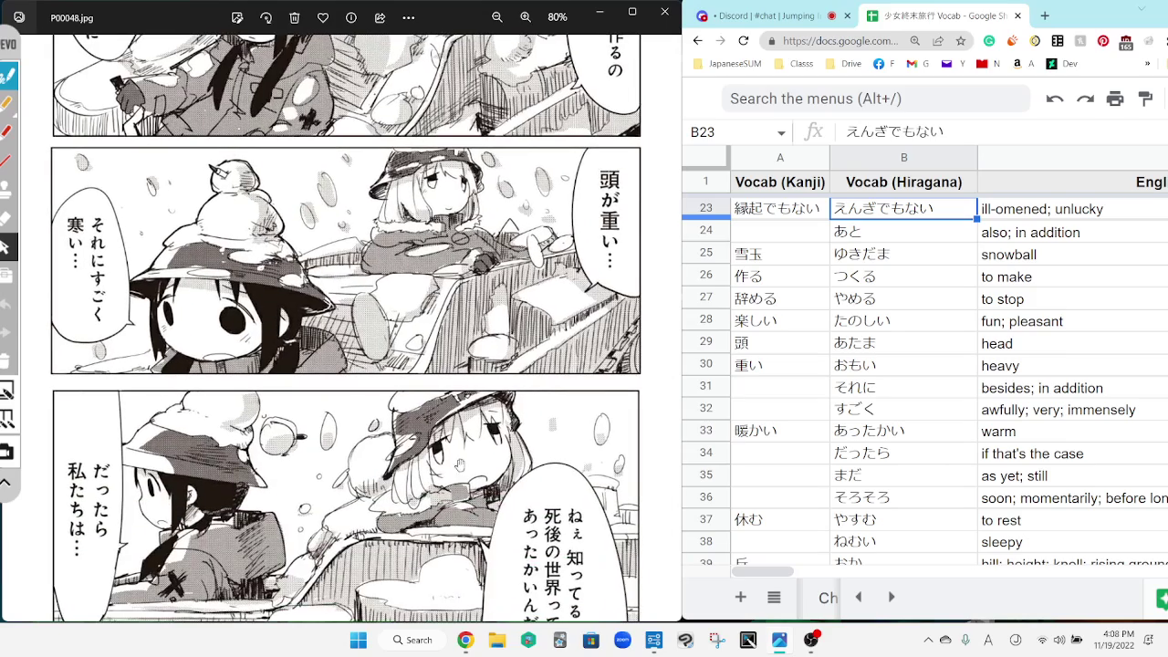
scroll(415, 367, down, 3)
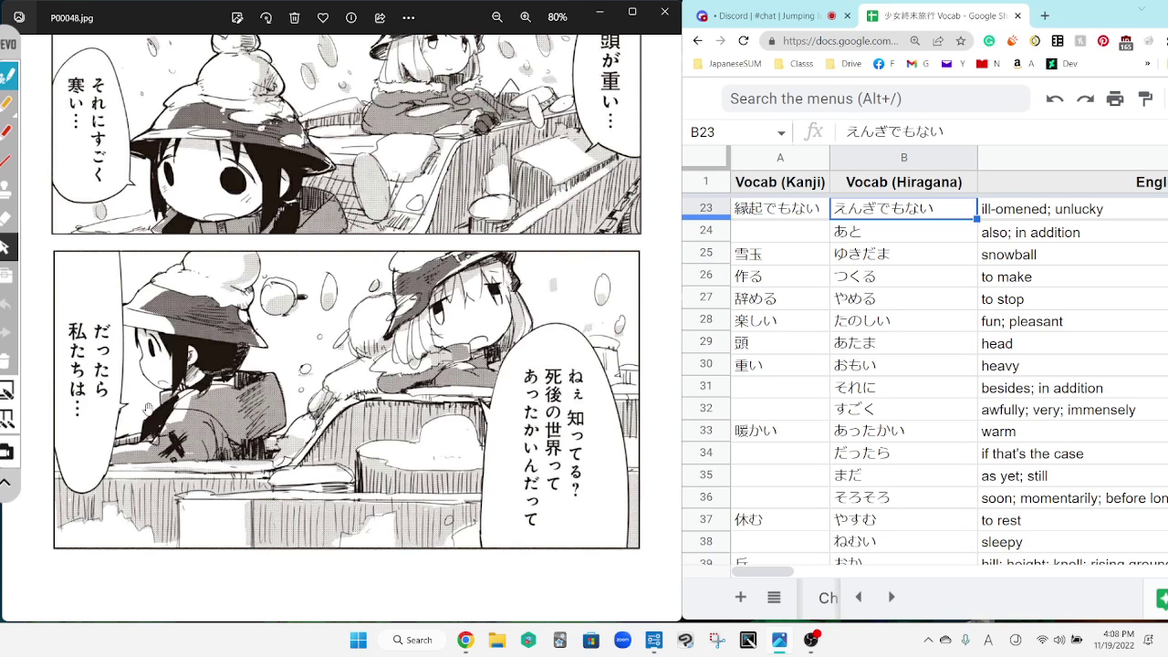
scroll(199, 392, down, 3)
key(Right)
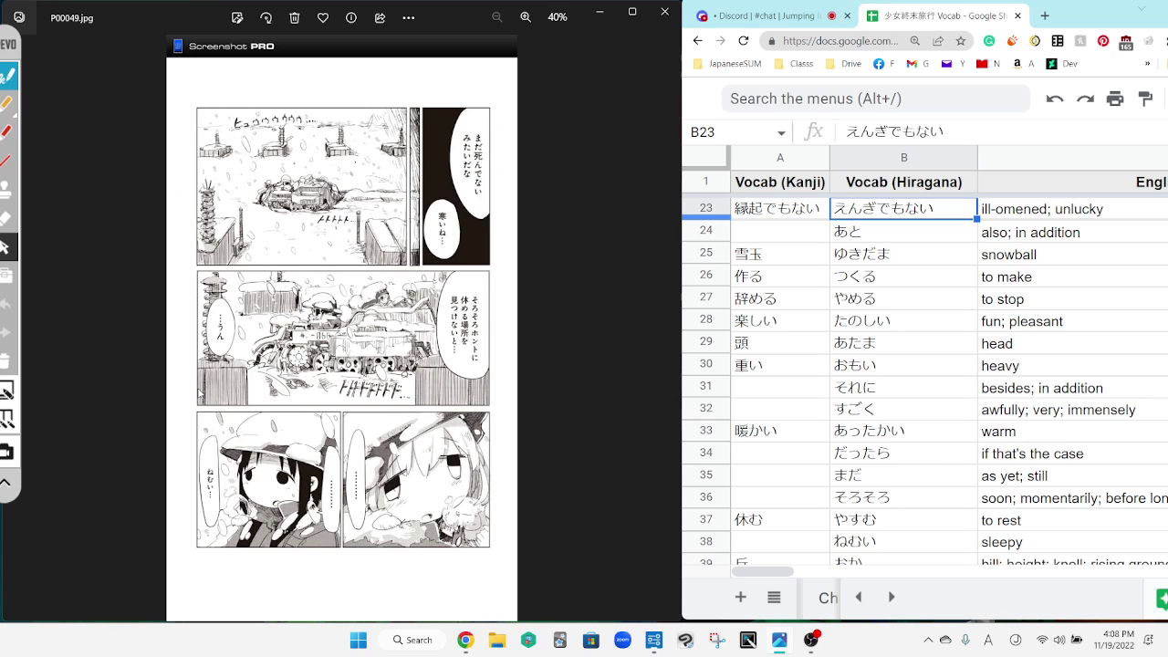
key(Left)
scroll(425, 560, up, 2)
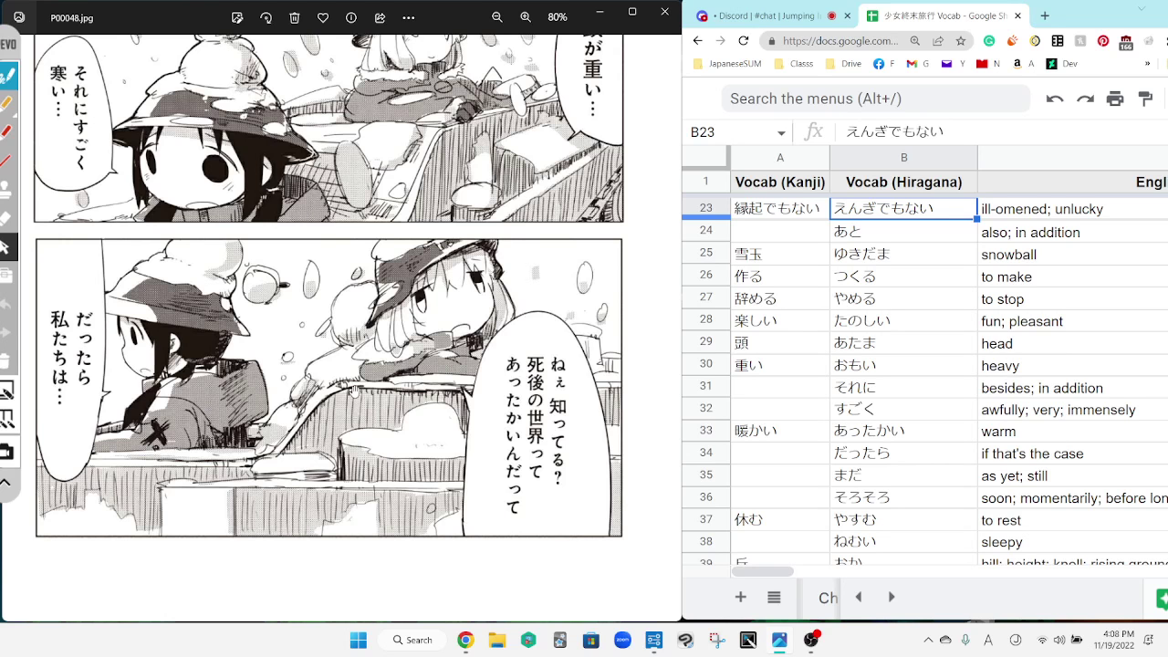
Go to page P00049 and read all its panels at 80% zoom, from the snowy landscape to the final close-ups.
scroll(354, 392, down, 4)
key(Right)
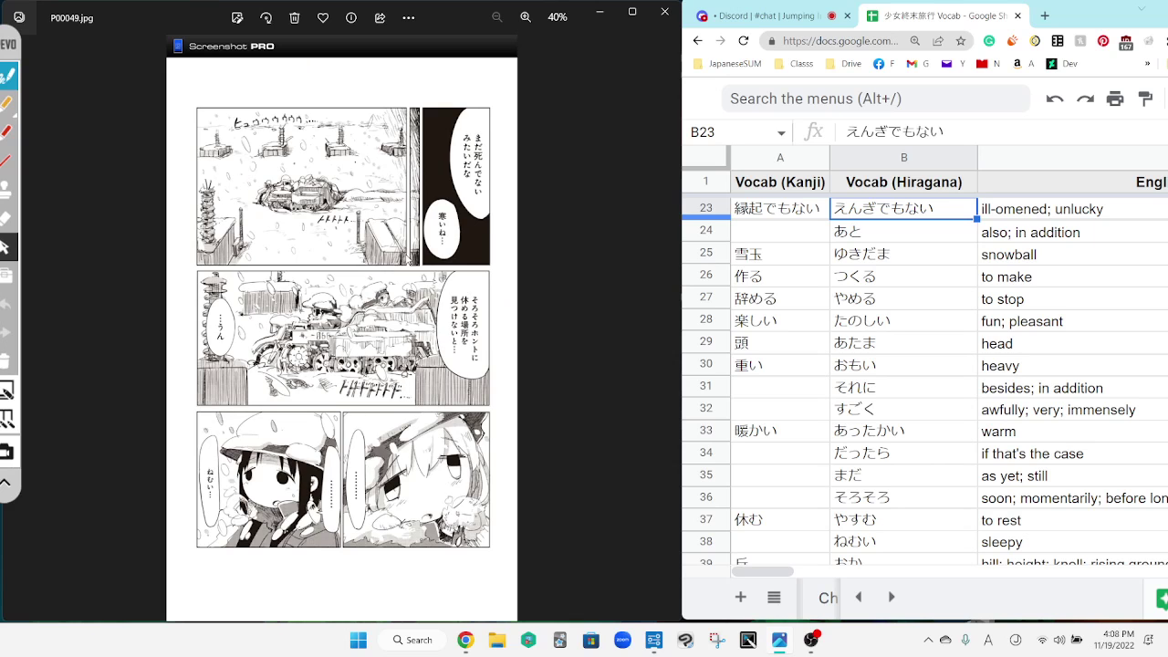
scroll(366, 175, up, 4)
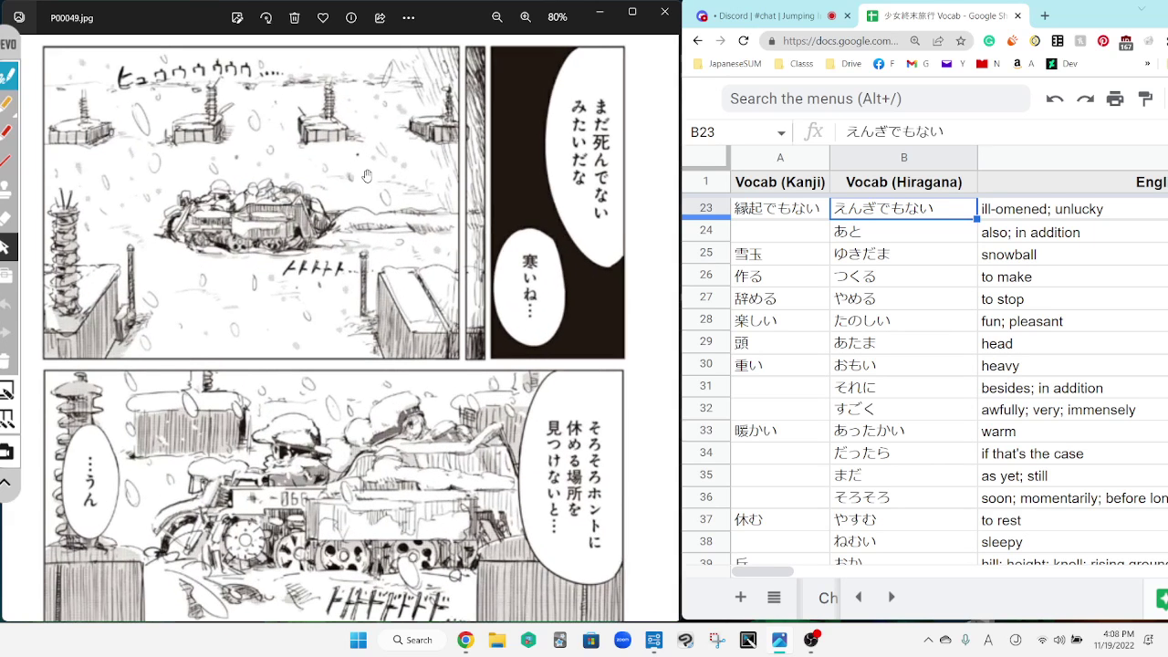
scroll(449, 445, down, 3)
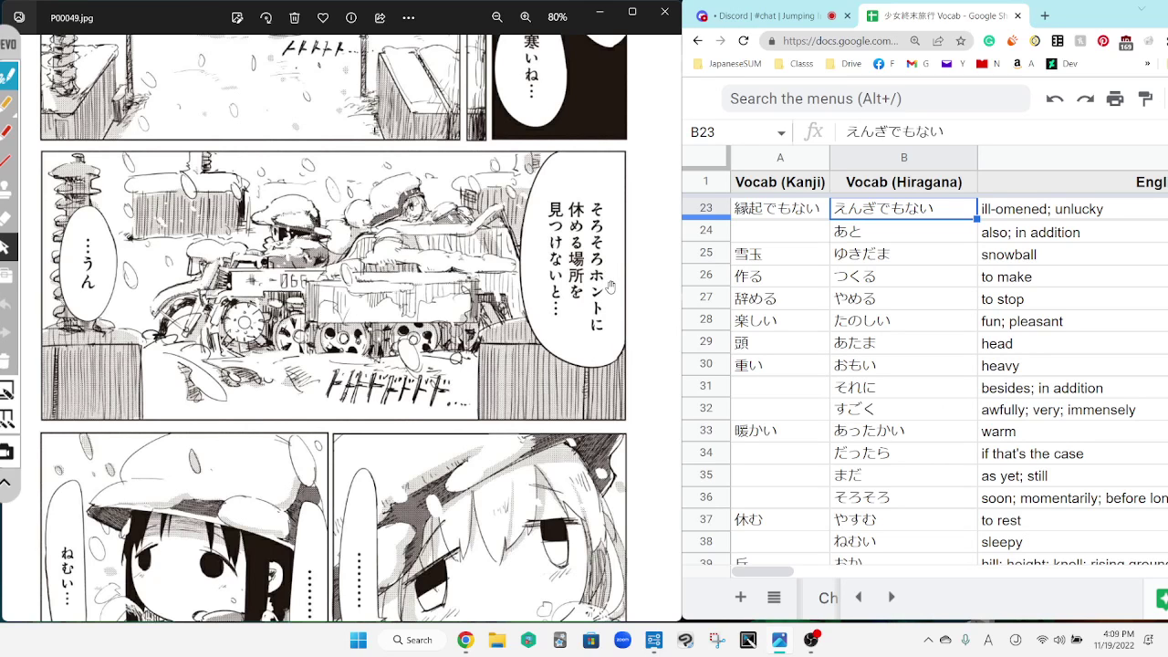
scroll(481, 463, down, 3)
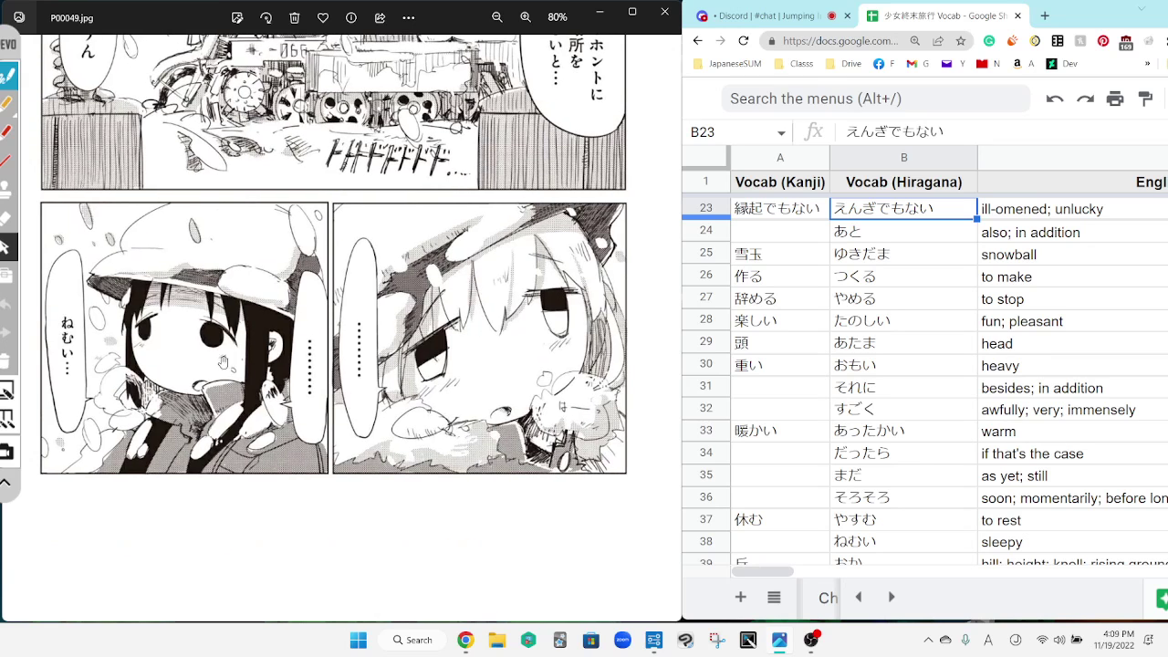
Read the hill panel on page P00050 at 80% zoom and move down the vocabulary sheet's kanji column to 読む in row 51.
key(Right)
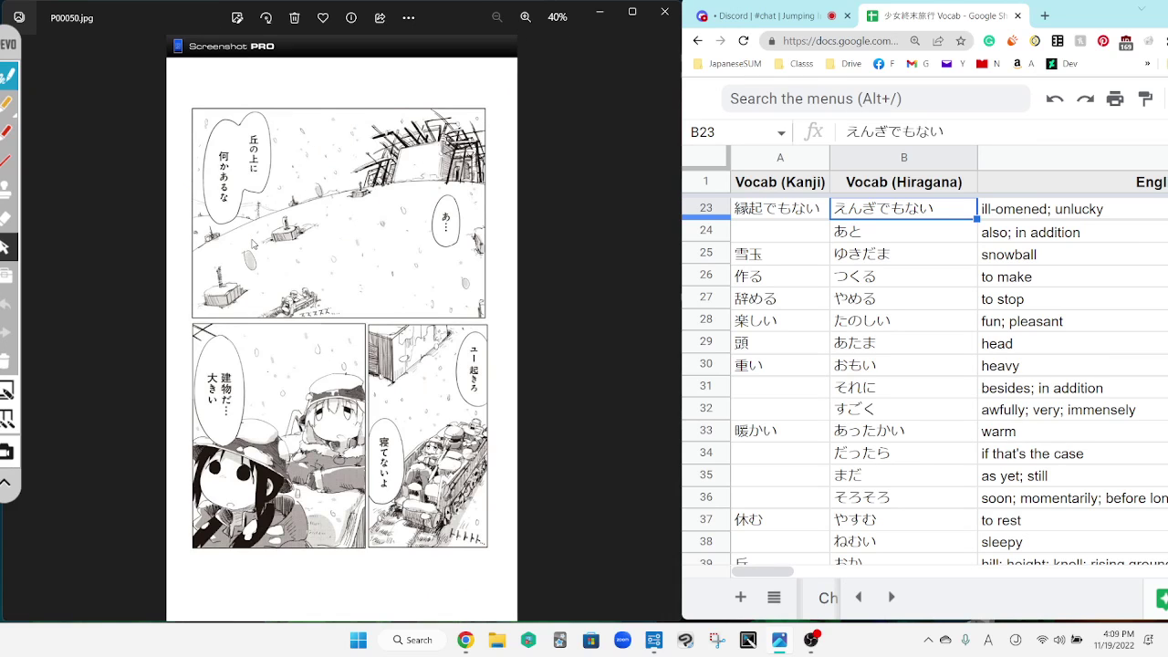
scroll(253, 124, up, 2)
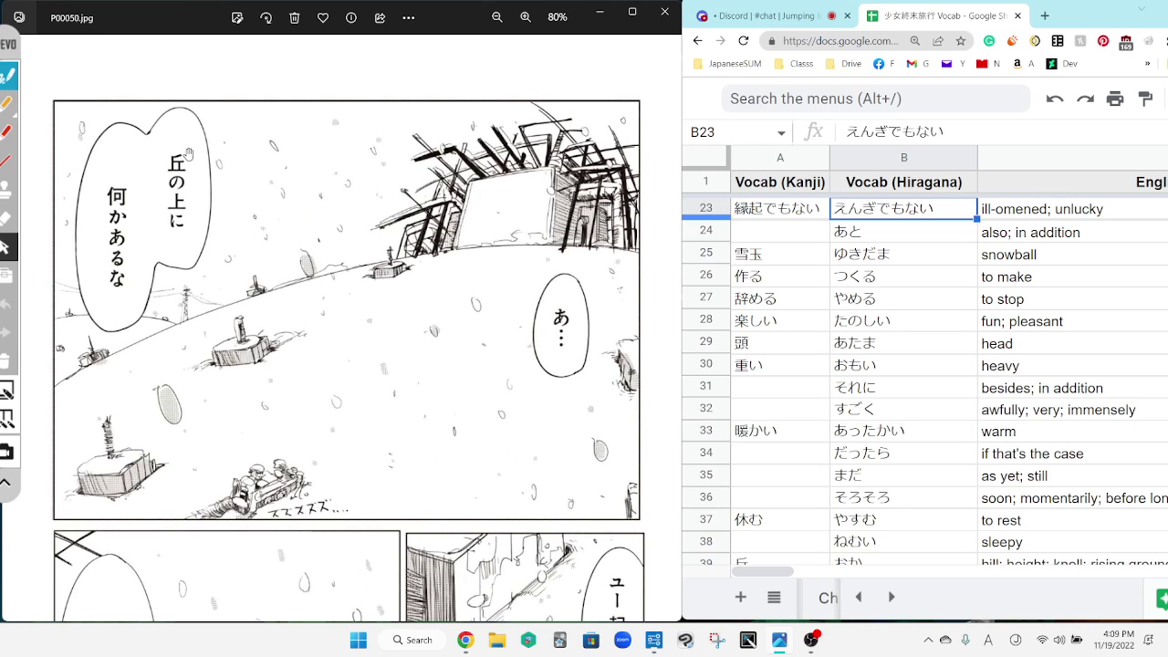
click(780, 542)
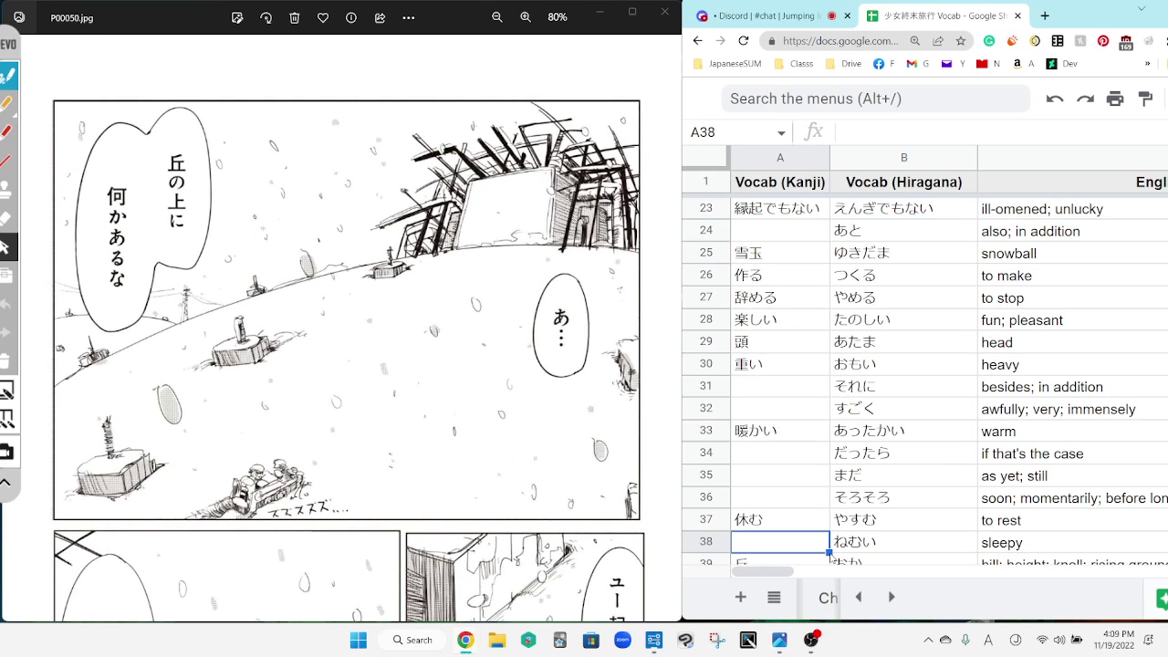
key(Down)
key(Down)
key(Down)
key(Down)
key(Down)
key(Down)
key(Down)
key(Down)
key(Down)
key(Down)
key(Down)
key(Down)
key(Down)
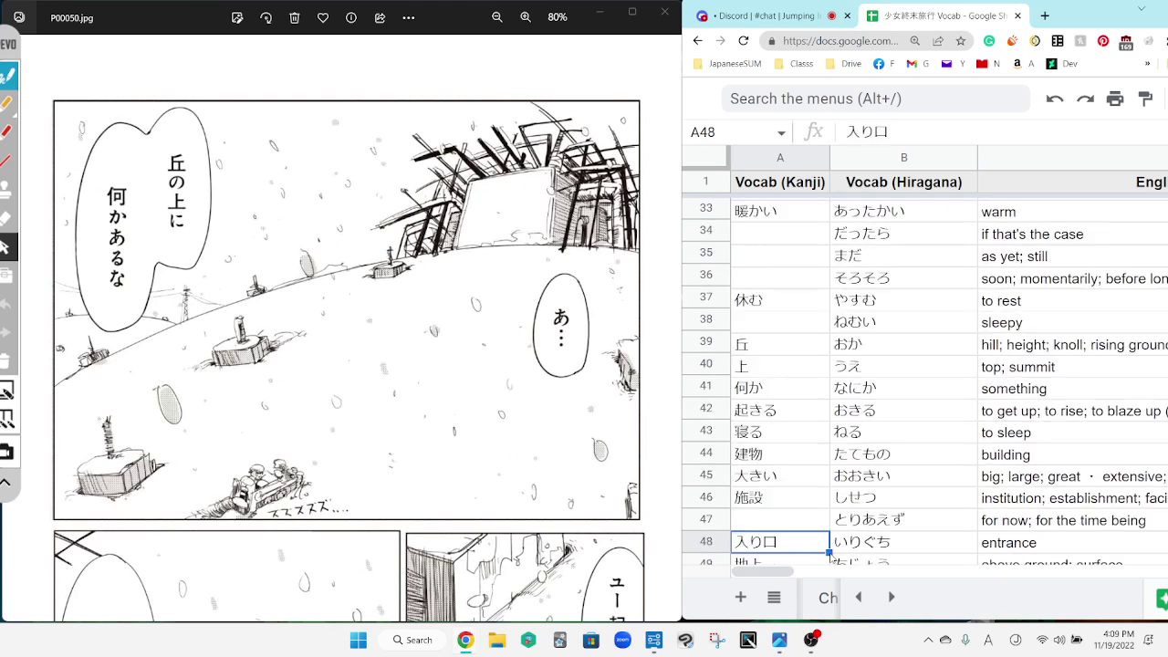
mouse_move(186, 144)
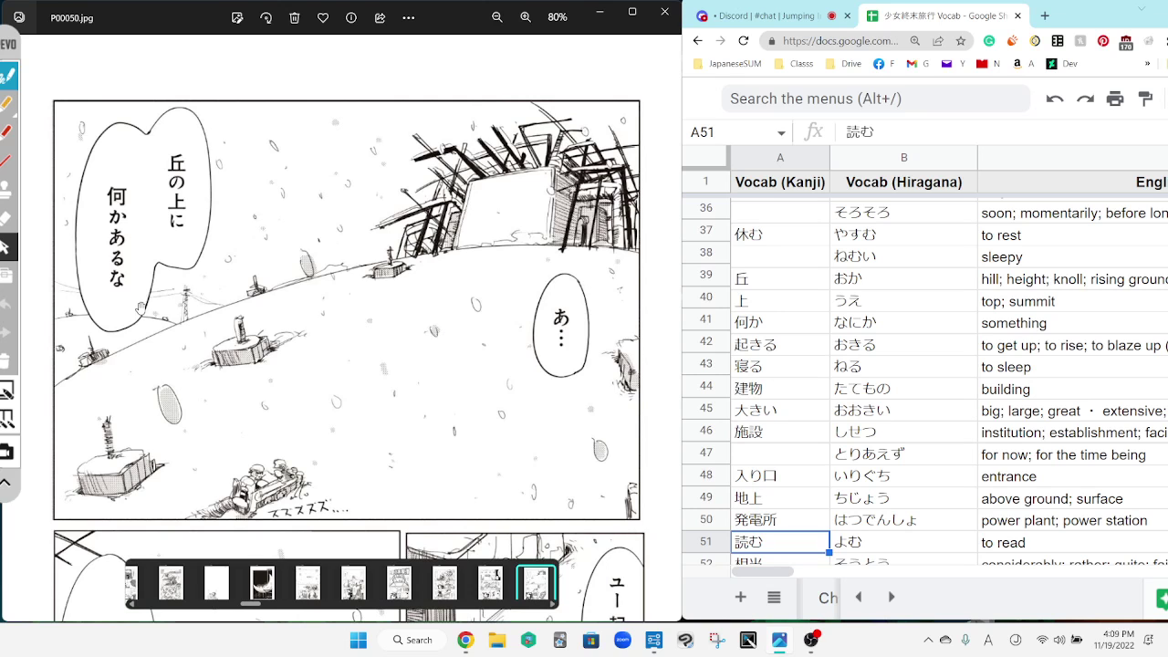
scroll(425, 476, down, 2)
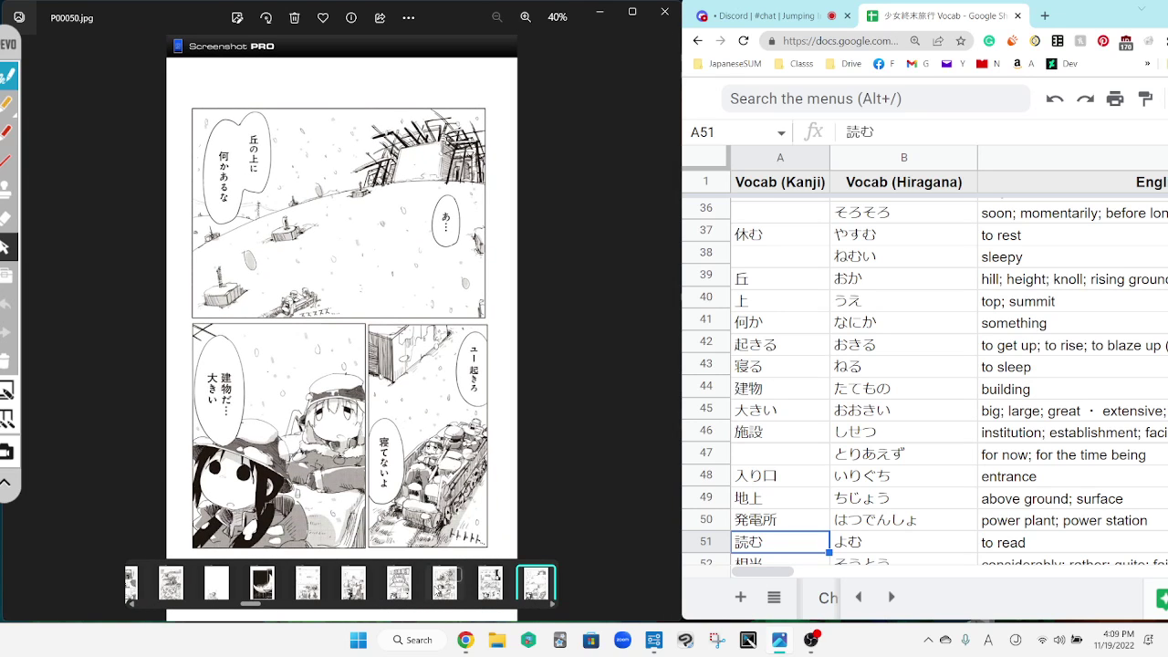
Read the lower panels of page P00050 and the large facility panel of page P00051 at 80% zoom.
scroll(437, 542, up, 2)
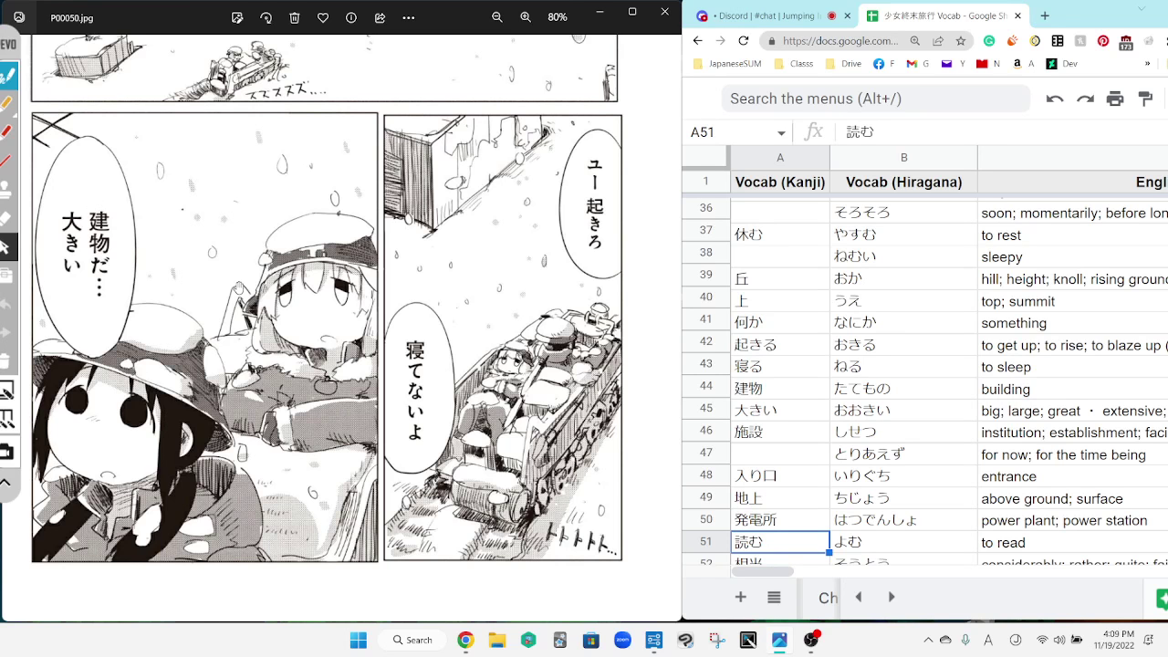
key(Right)
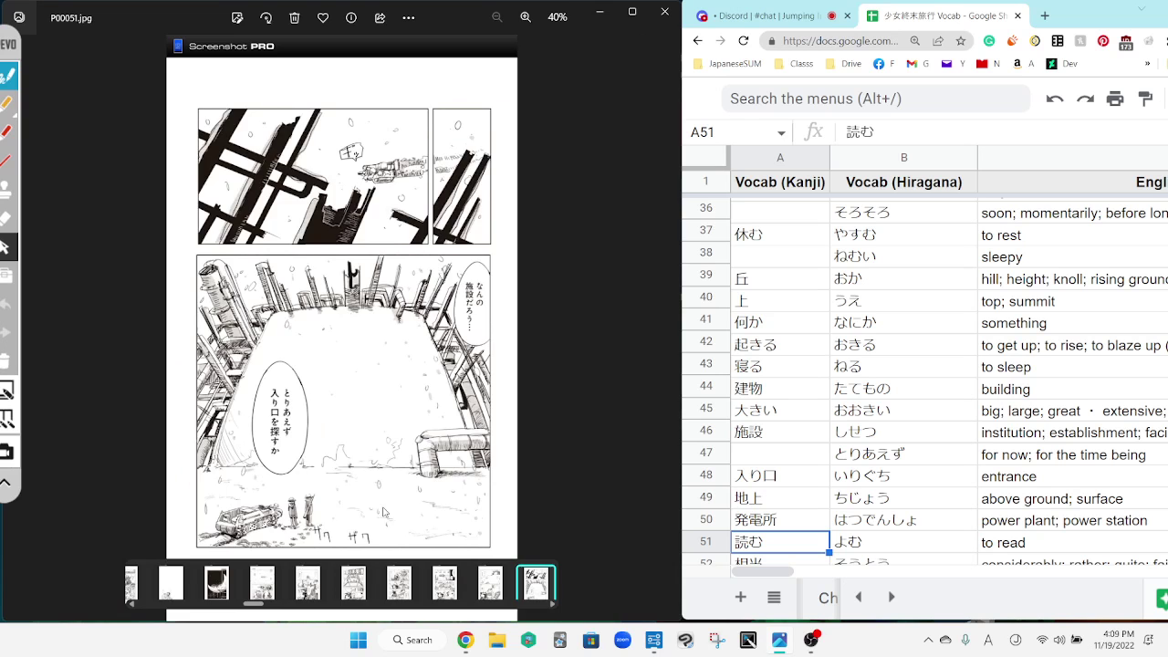
scroll(384, 513, up, 3)
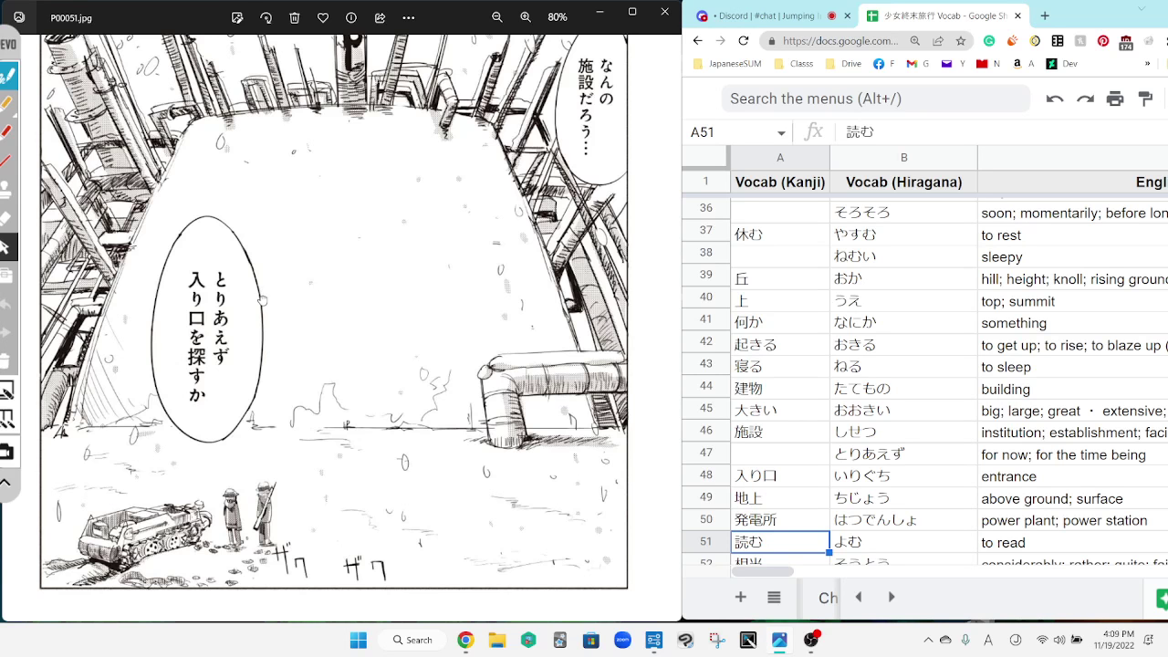
scroll(261, 300, down, 2)
Go to page P00052 and read its sign panels and bottom panel at 80% zoom.
key(Right)
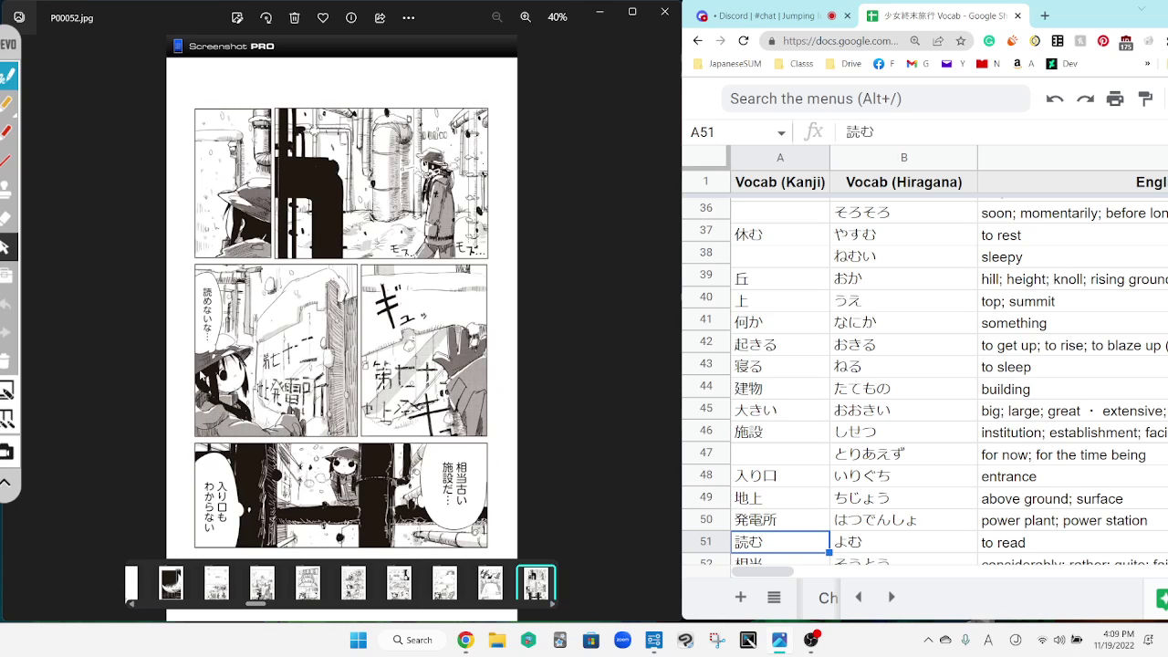
scroll(202, 374, up, 2)
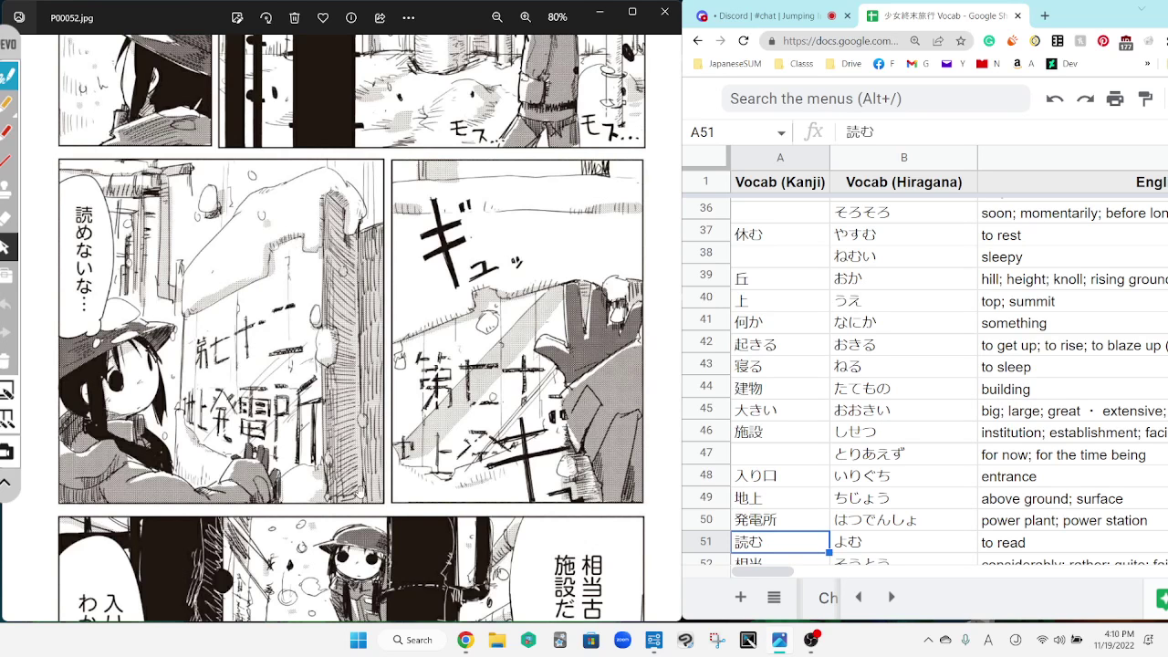
scroll(247, 465, down, 3)
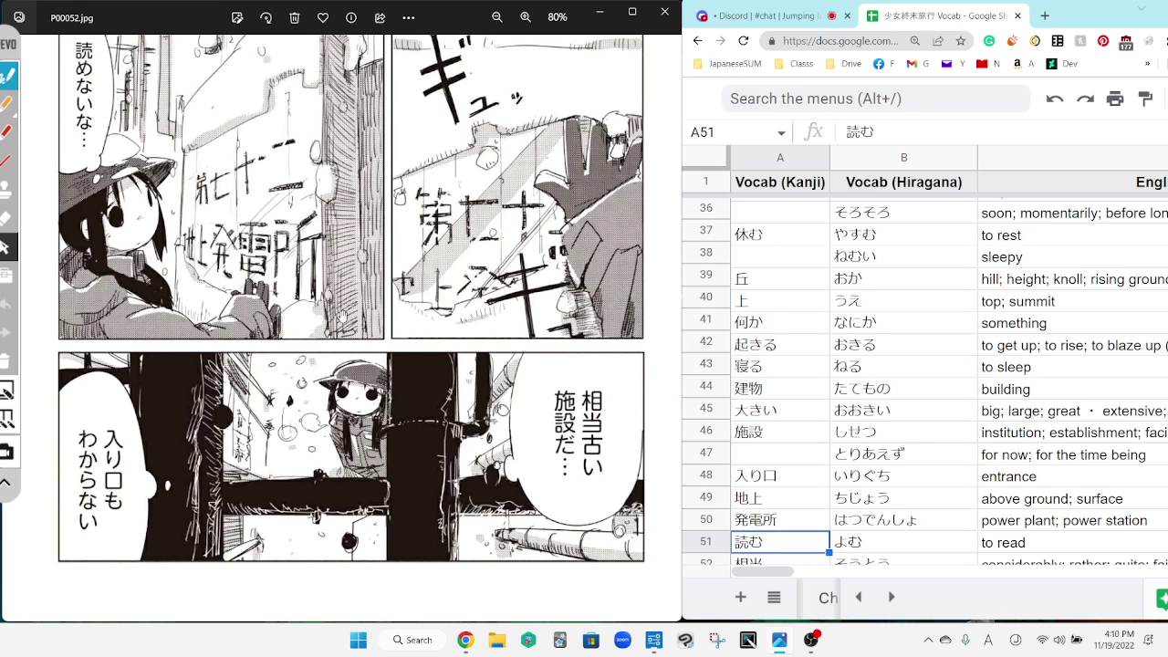
drag(338, 486, 319, 399)
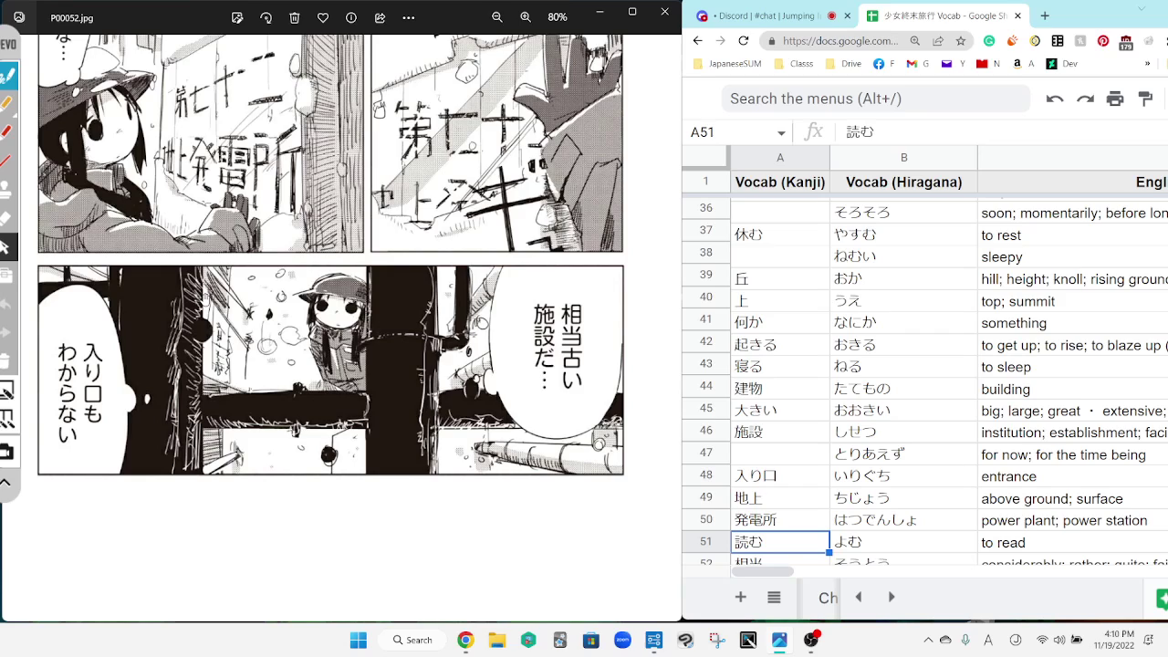
Go to page P00053 and read it at 80% zoom, from the large pipe panel to the bottom panel.
key(Right)
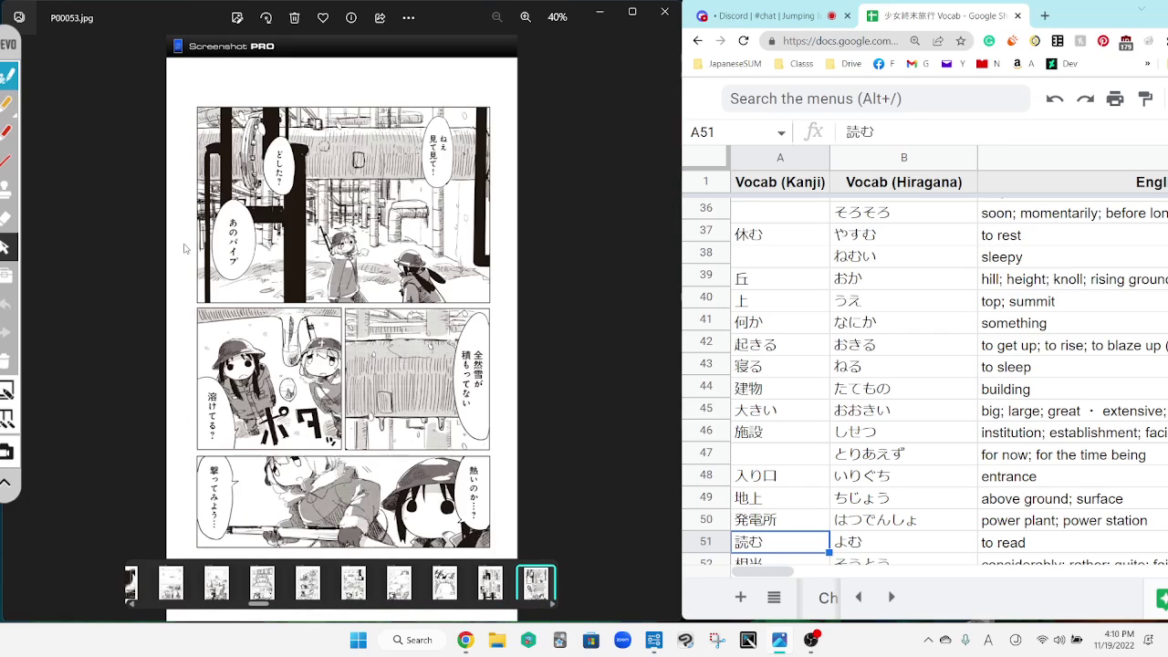
scroll(330, 165, up, 3)
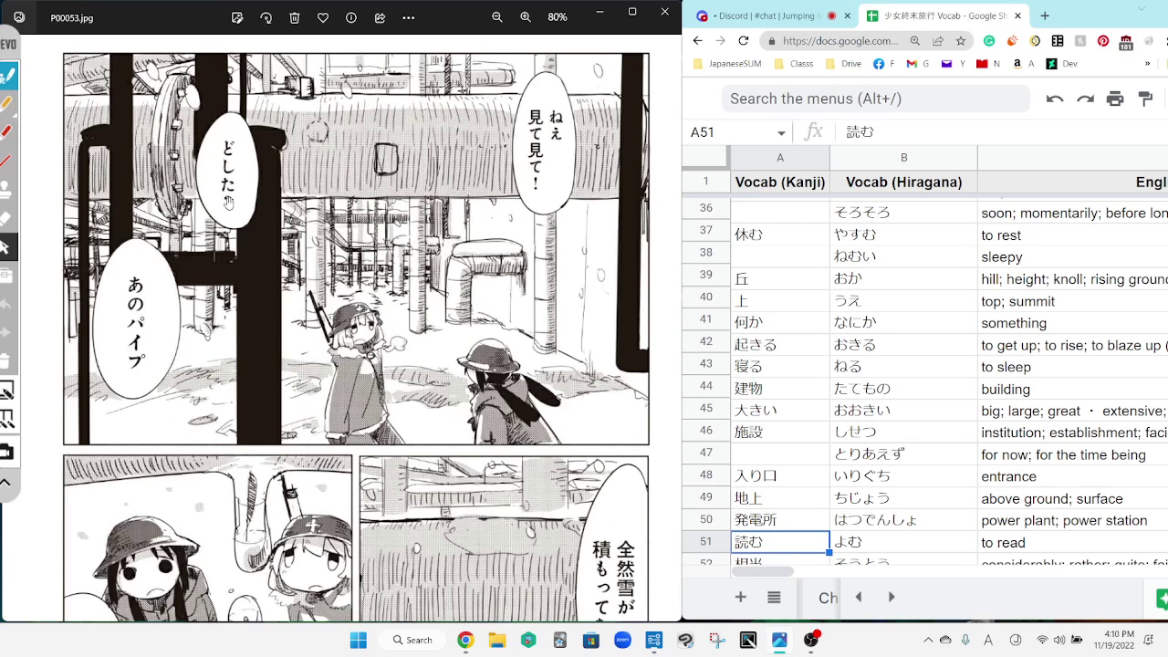
drag(540, 619, 488, 253)
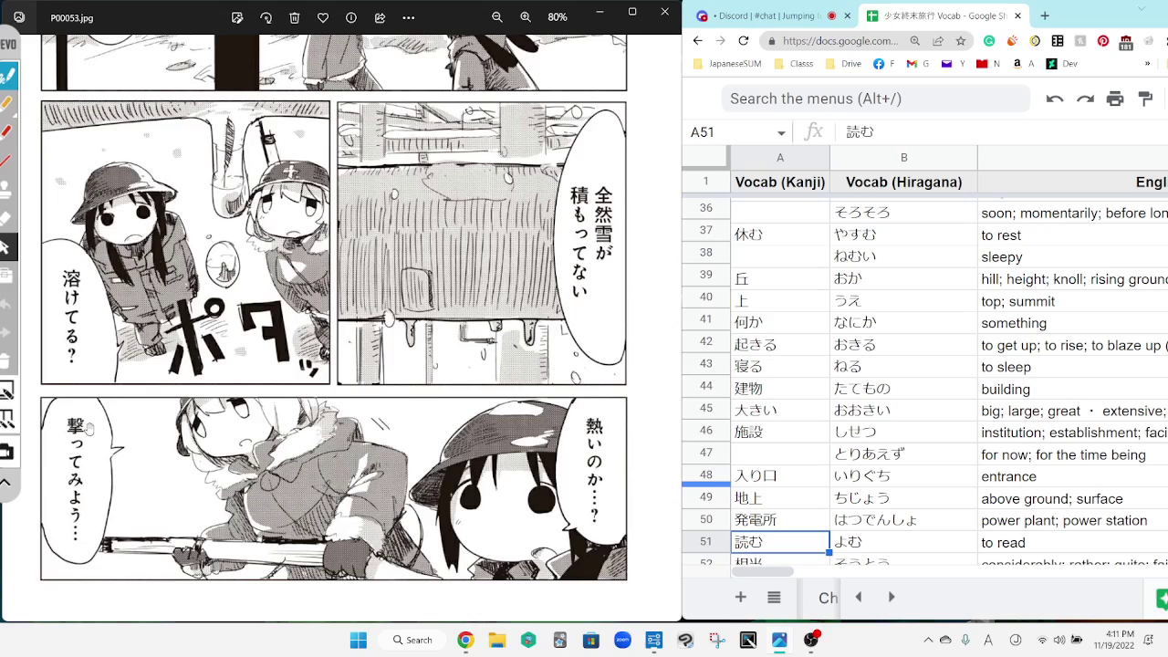
Read the lower panels of page P00054 and the bottom dialogue panel of page P00055 at 80% zoom.
key(Right)
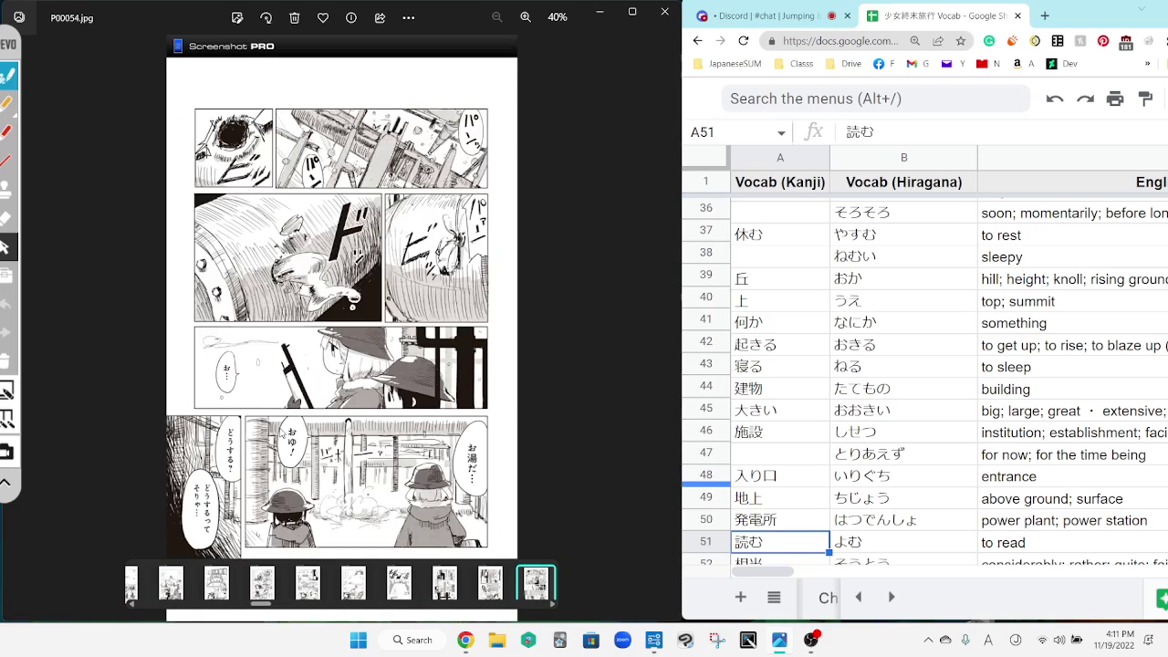
scroll(659, 305, up, 2)
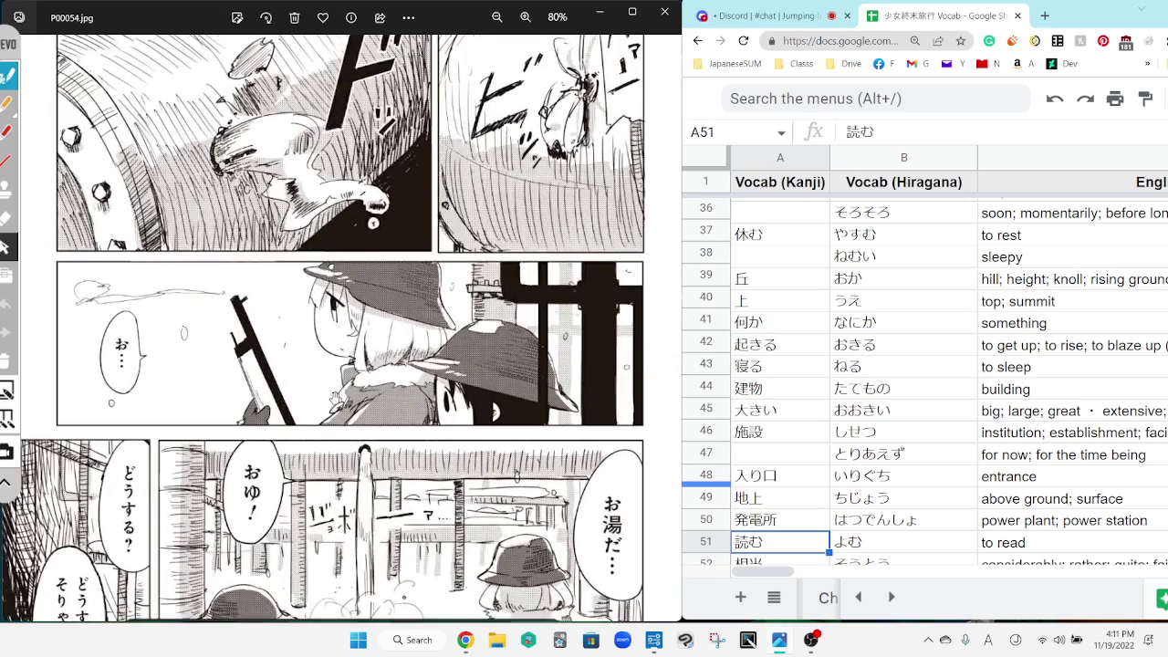
scroll(659, 305, down, 5)
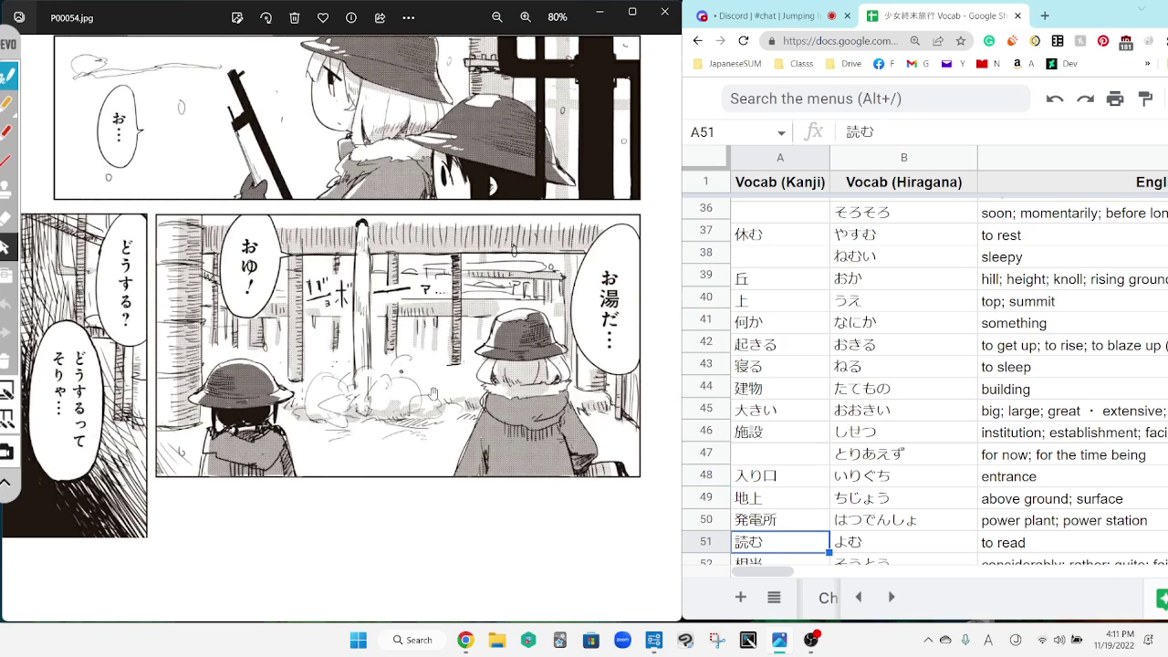
key(Right)
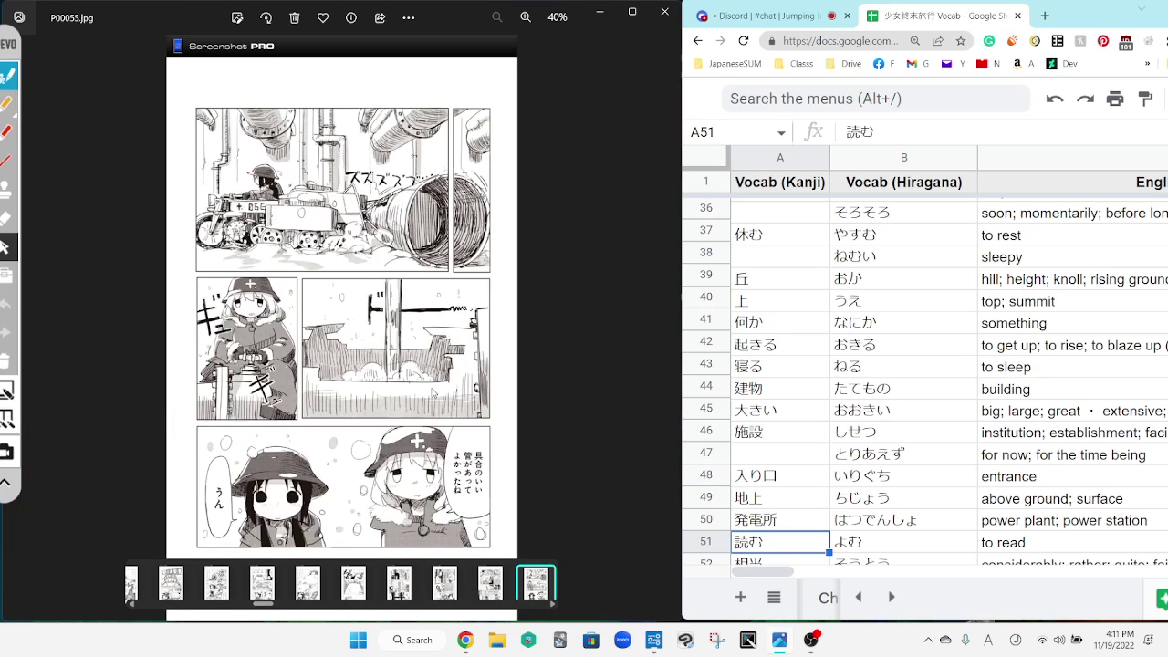
scroll(444, 515, up, 4)
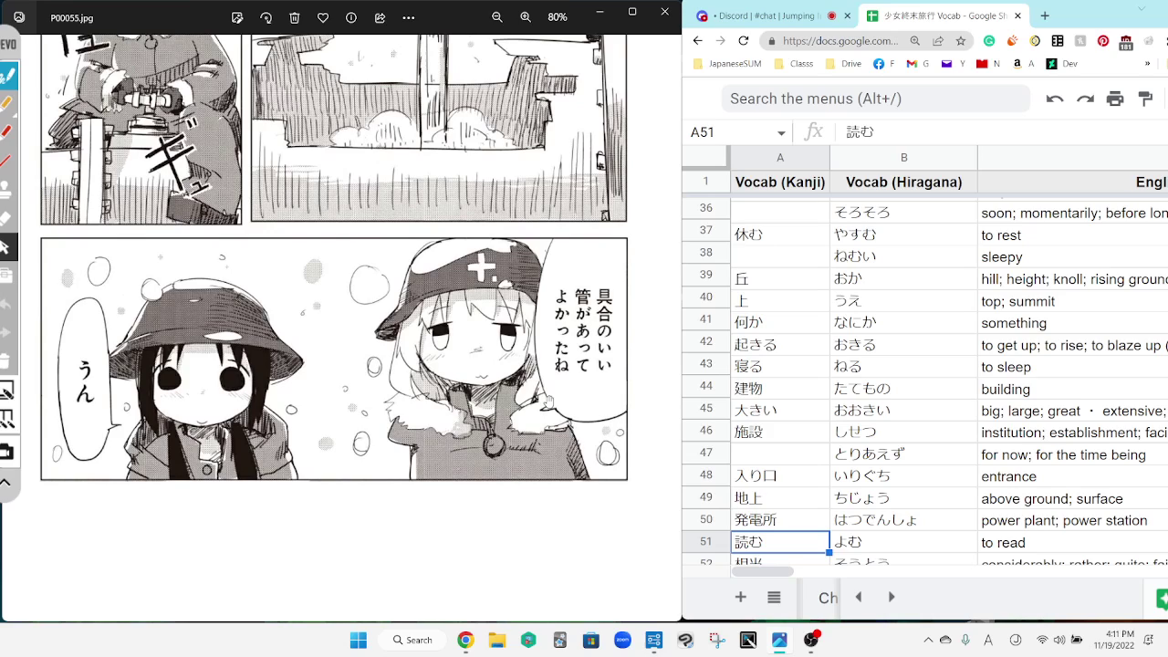
Go to page P00056 and read all its bath panels at 80% zoom, returning to the full-page view at the end.
key(Right)
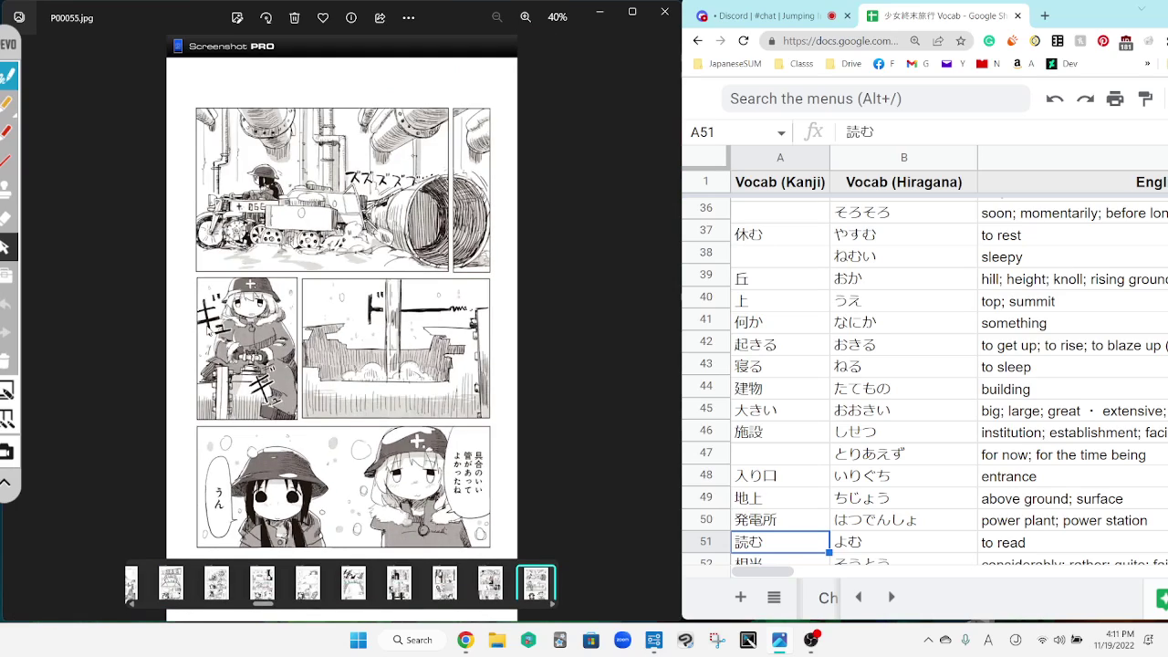
scroll(280, 170, up, 1)
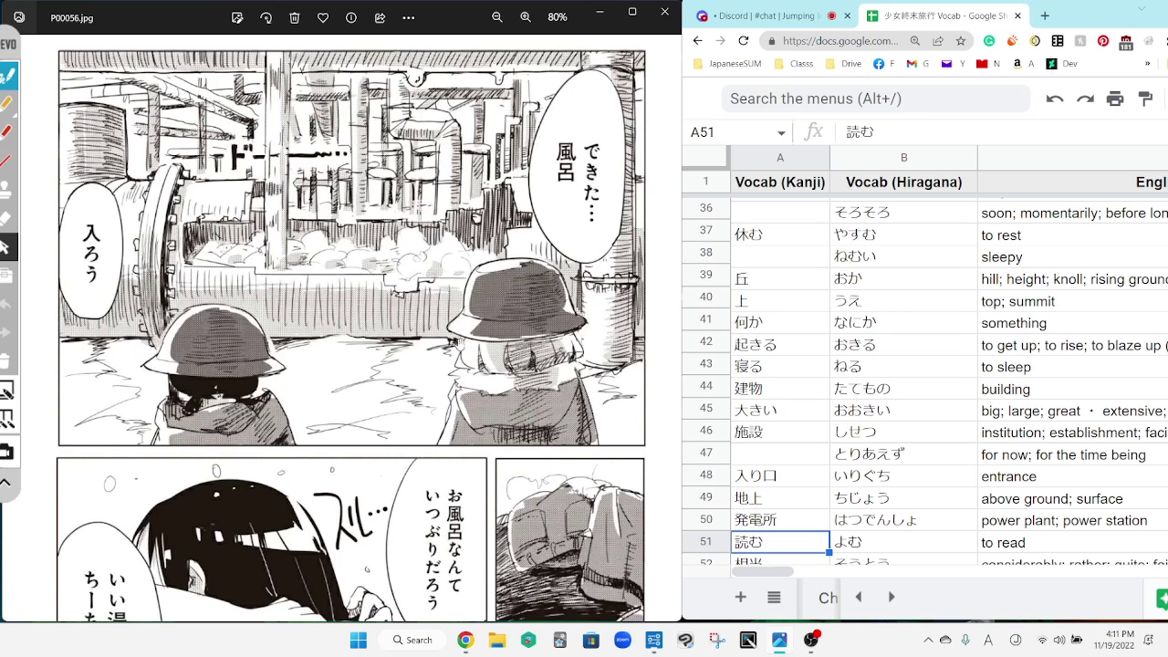
drag(363, 535, 360, 170)
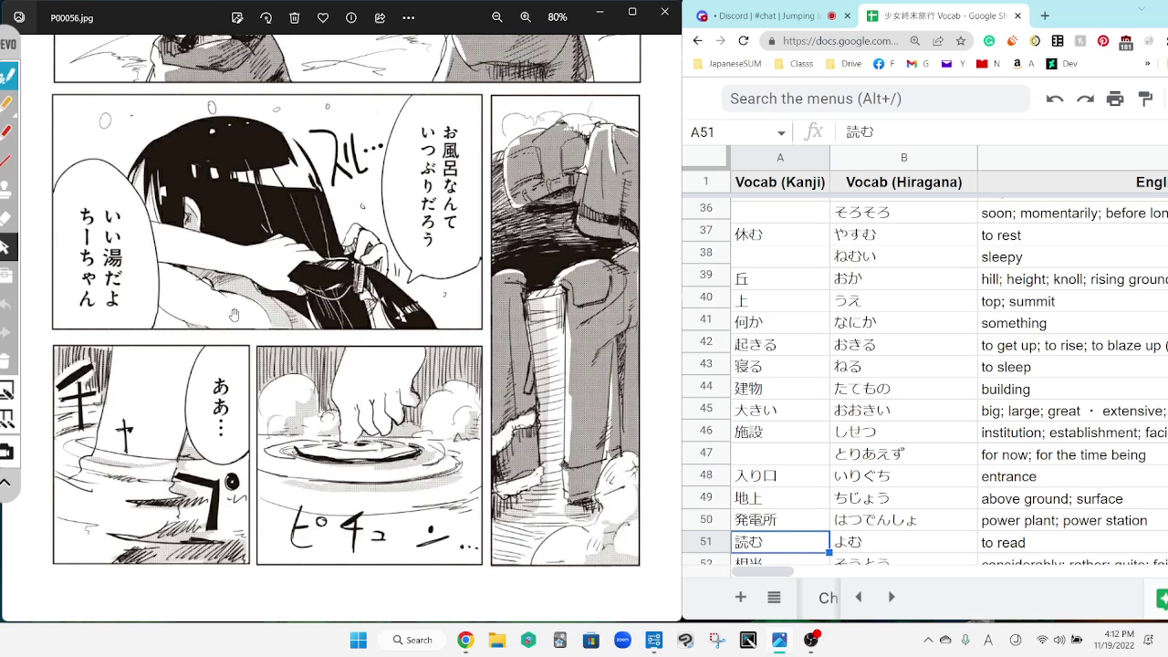
scroll(429, 540, down, 3)
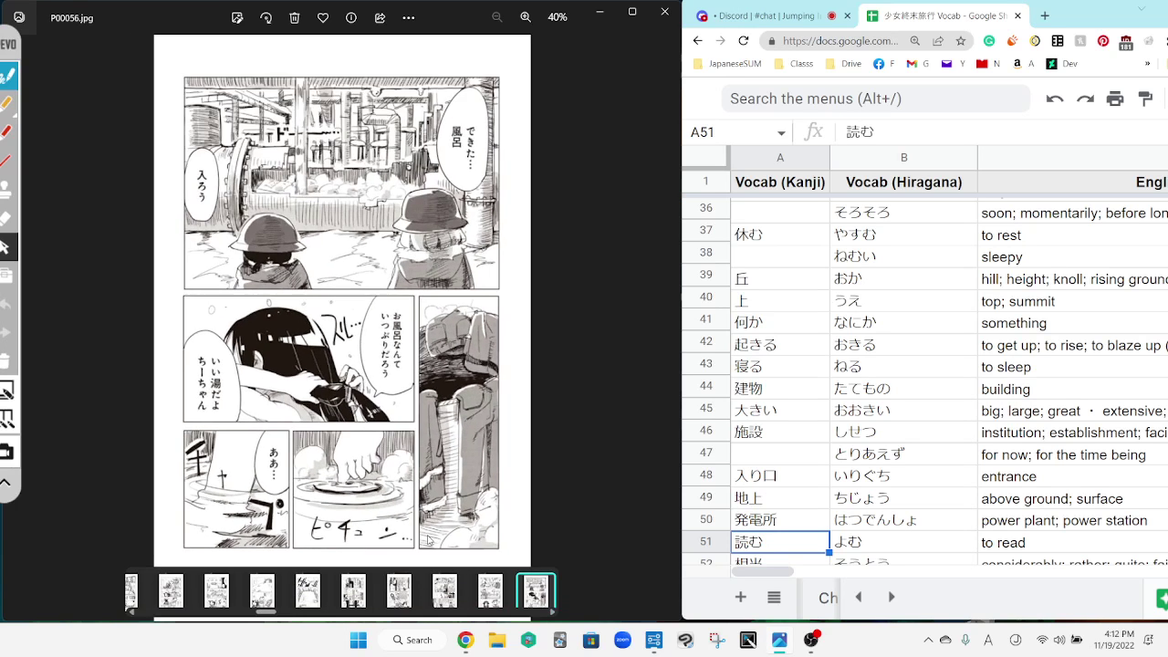
View pages P00057 to P00059 one after another in the full-page view.
key(Right)
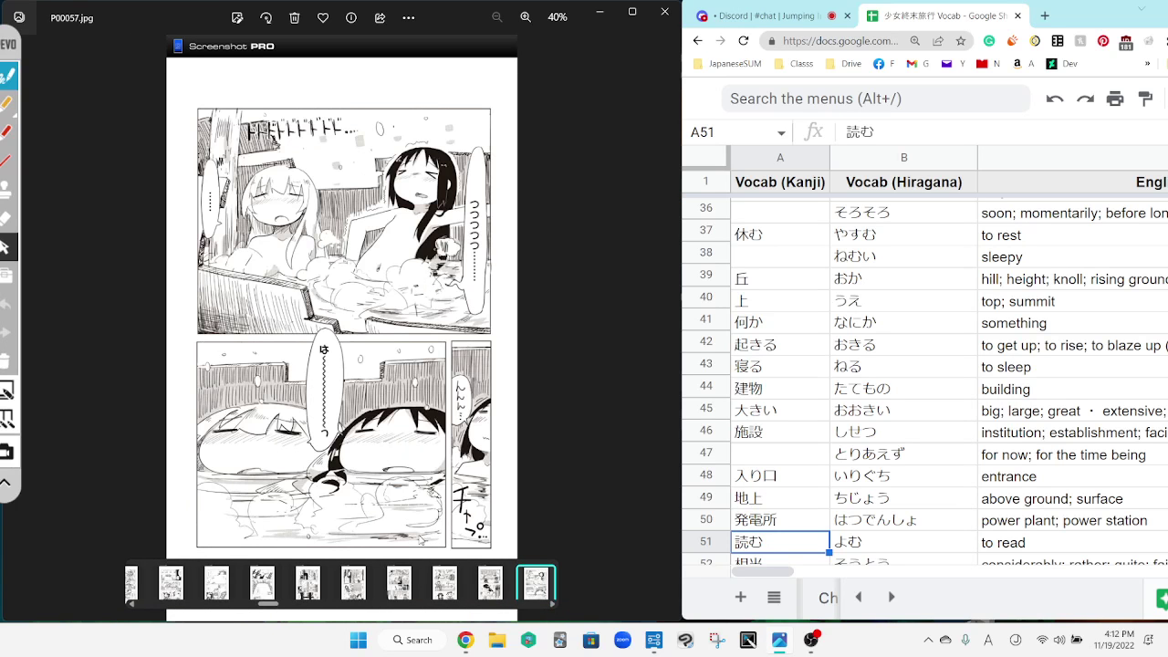
key(Right)
key(Right)
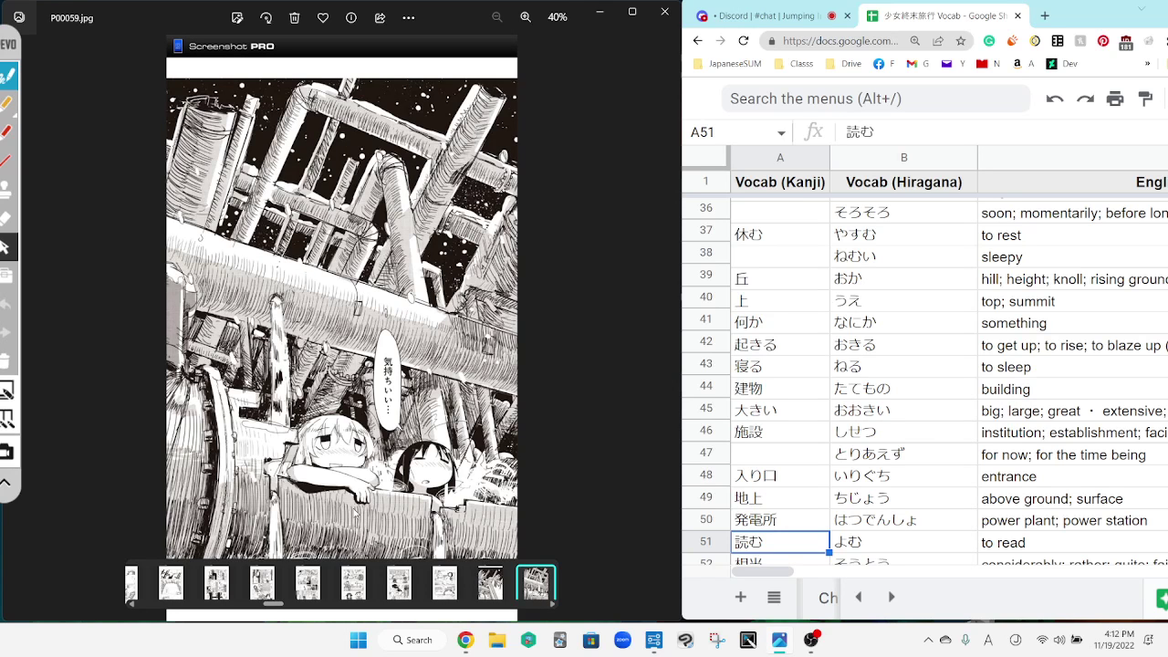
Go to page P00060 and read all its speech bubbles at 80% zoom, down to the night-scene panel.
key(Right)
scroll(436, 237, up, 2)
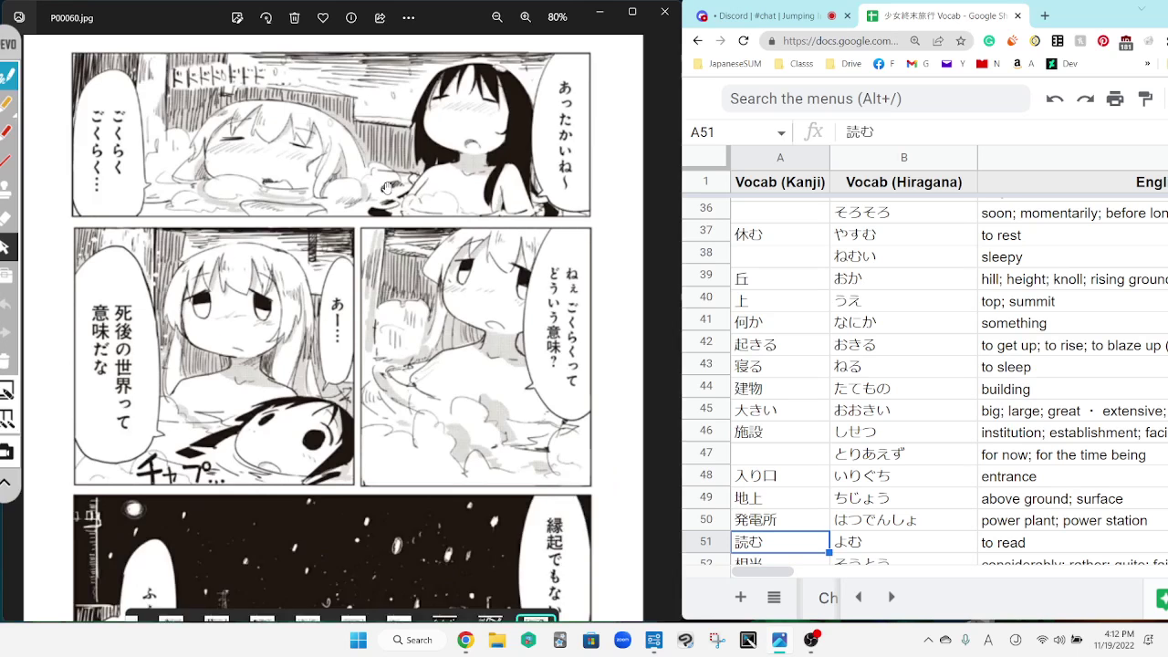
scroll(438, 155, up, 1)
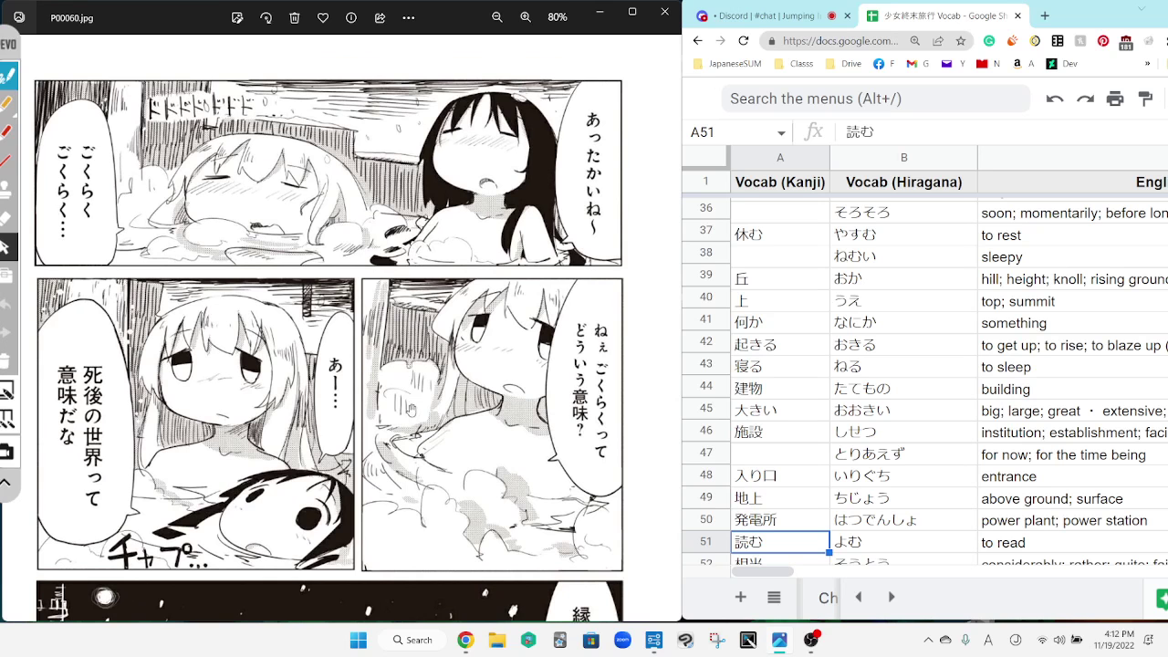
drag(385, 441, 382, 314)
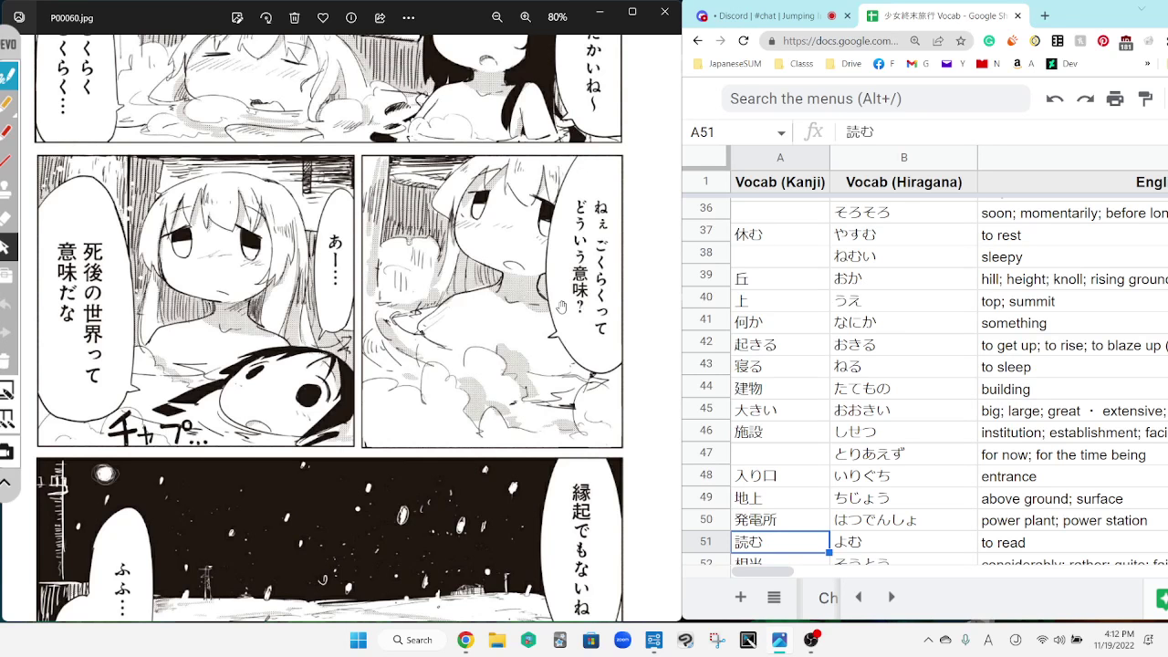
drag(349, 427, 351, 322)
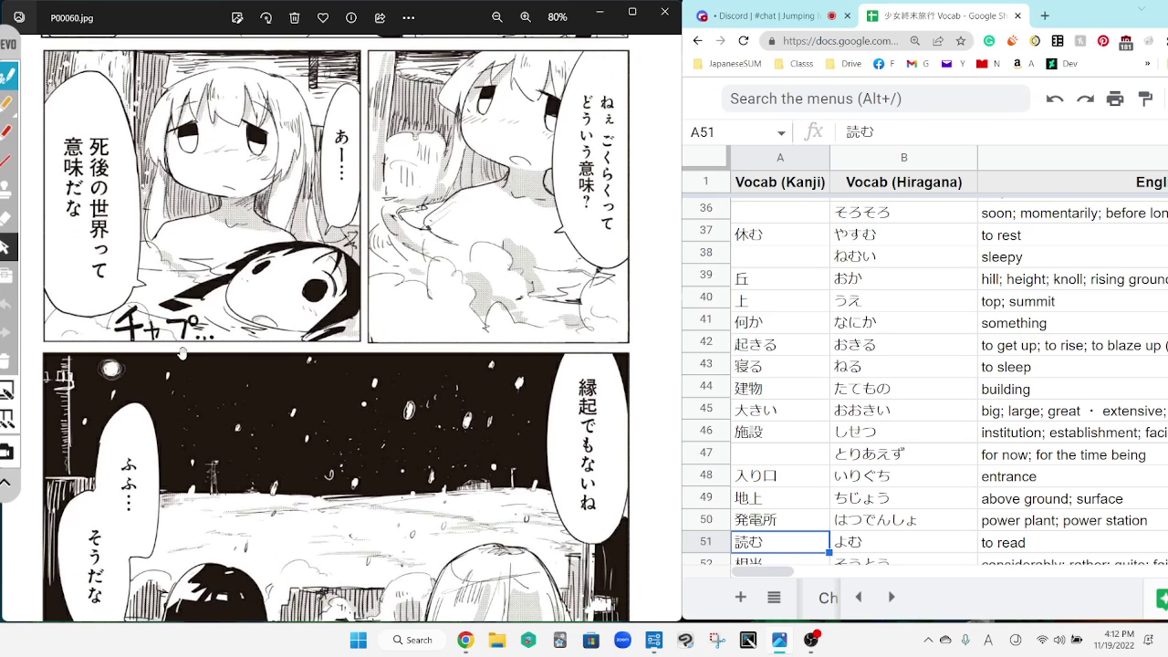
drag(180, 354, 169, 297)
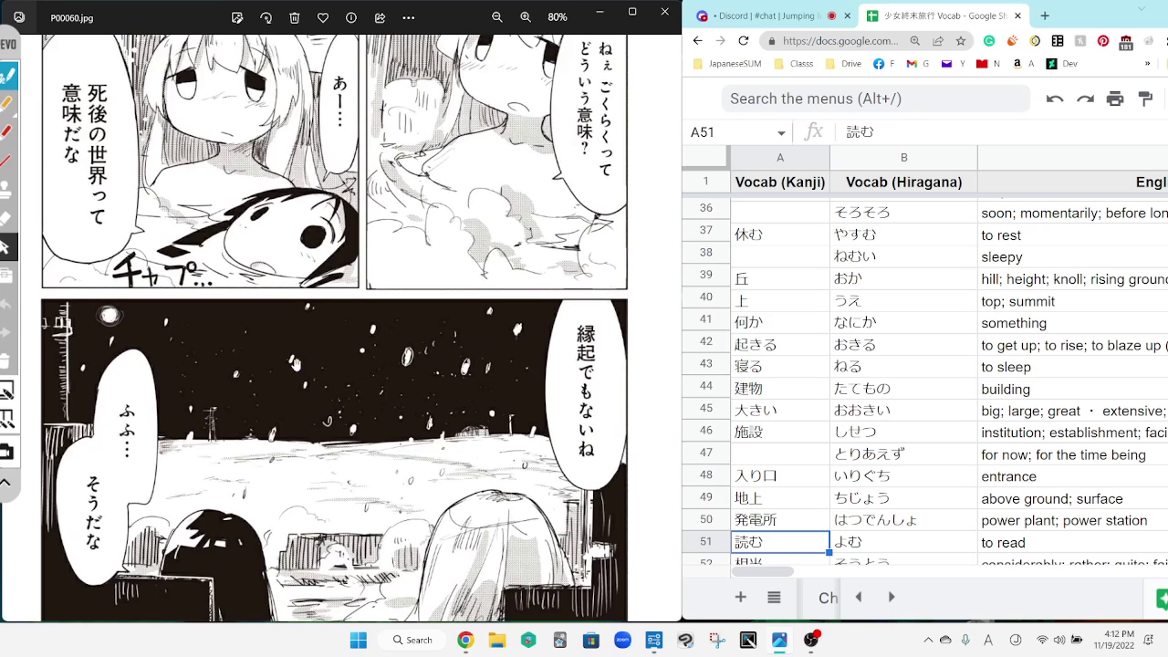
drag(335, 455, 375, 352)
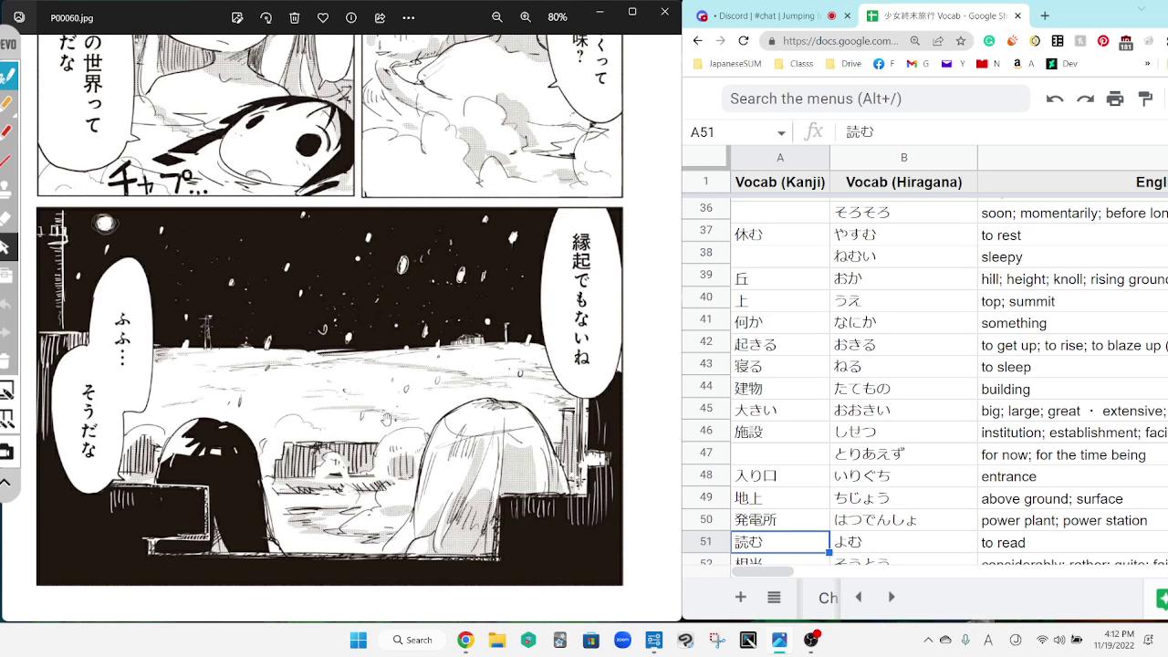
scroll(388, 418, down, 2)
Read the closing illustration's text on page P00061 at 80% zoom and advance to the chapter 04 title page, P00062.
key(Right)
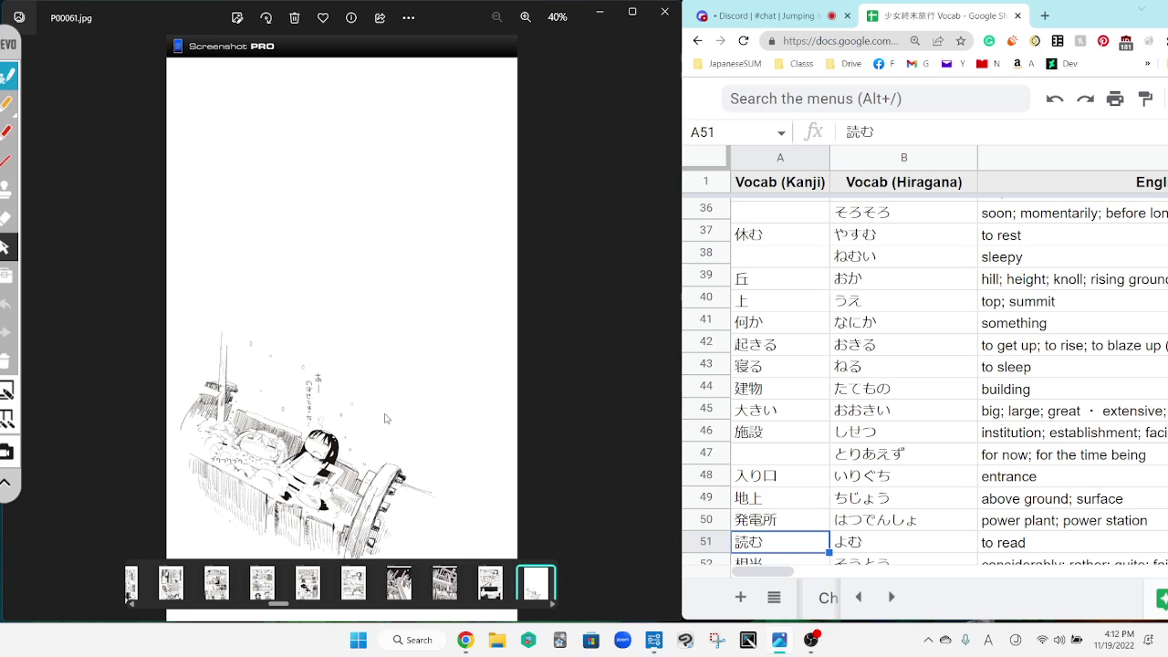
scroll(308, 288, up, 2)
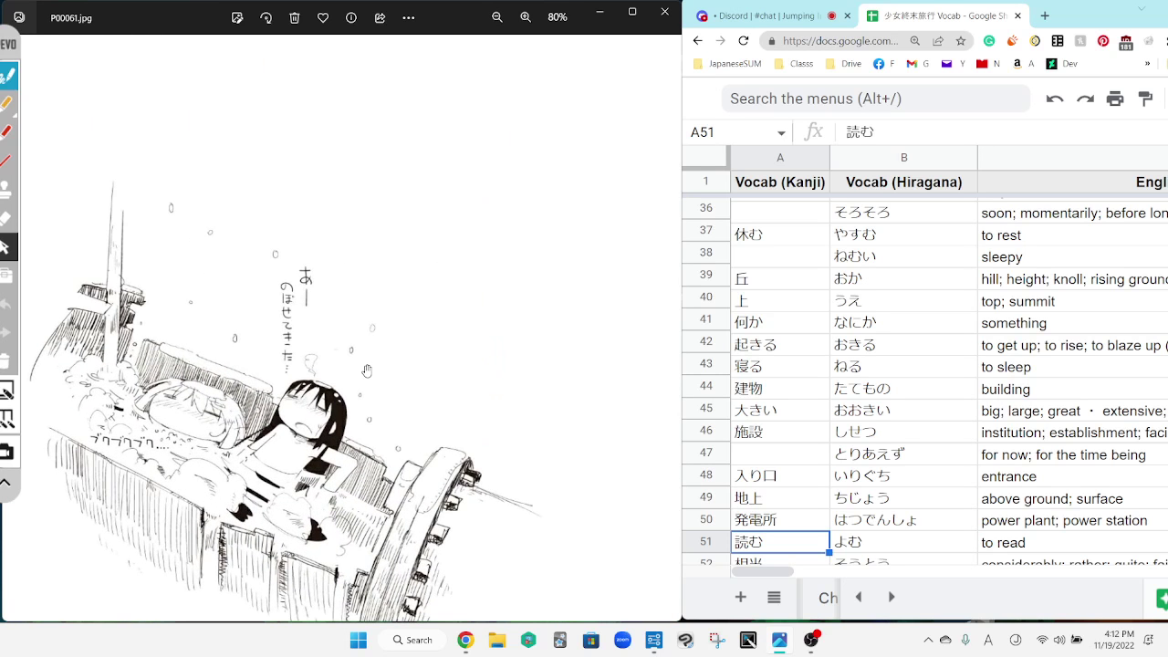
scroll(367, 371, down, 2)
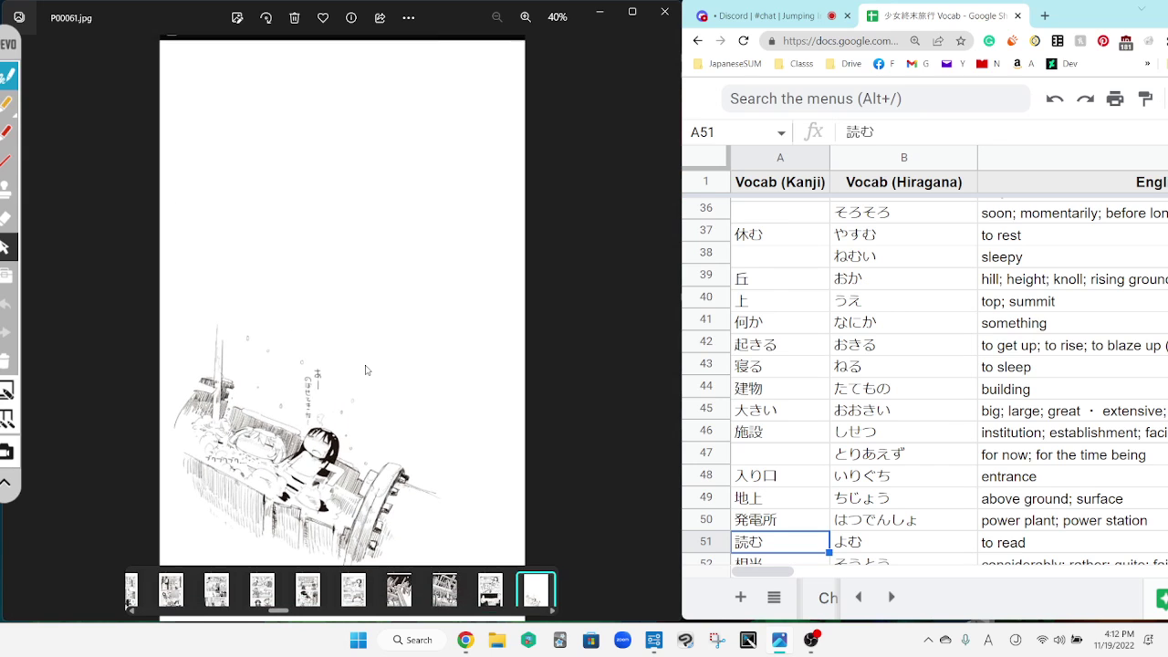
key(Right)
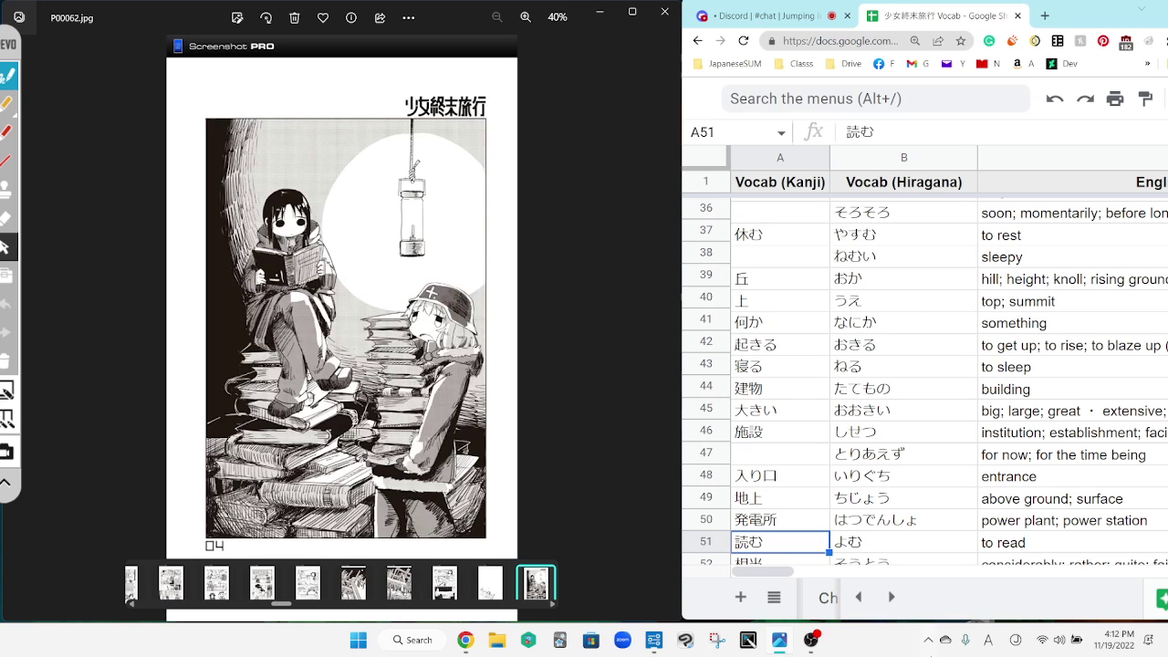
Switch to the OBS window that is running the stream and recording.
click(812, 640)
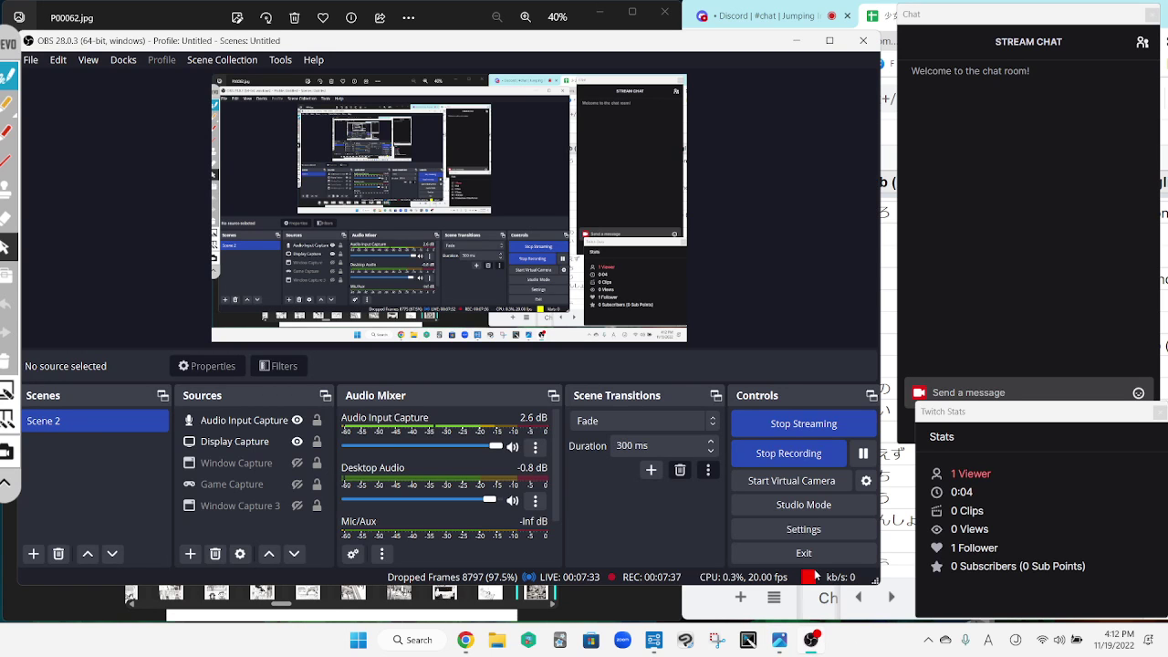